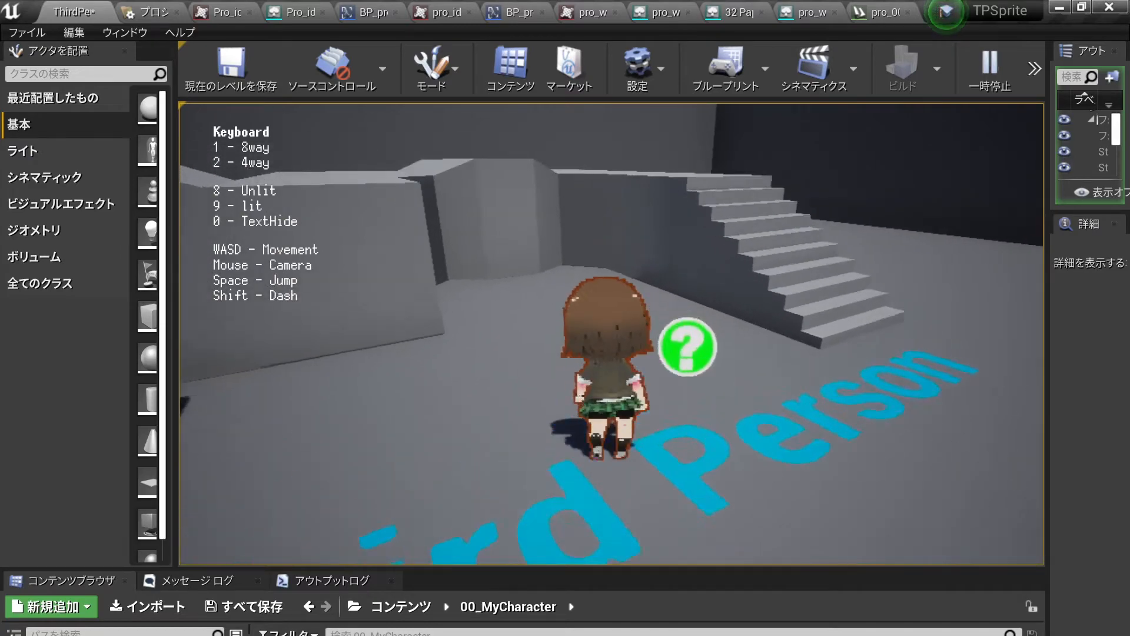
{"action": "key", "text": "space"}
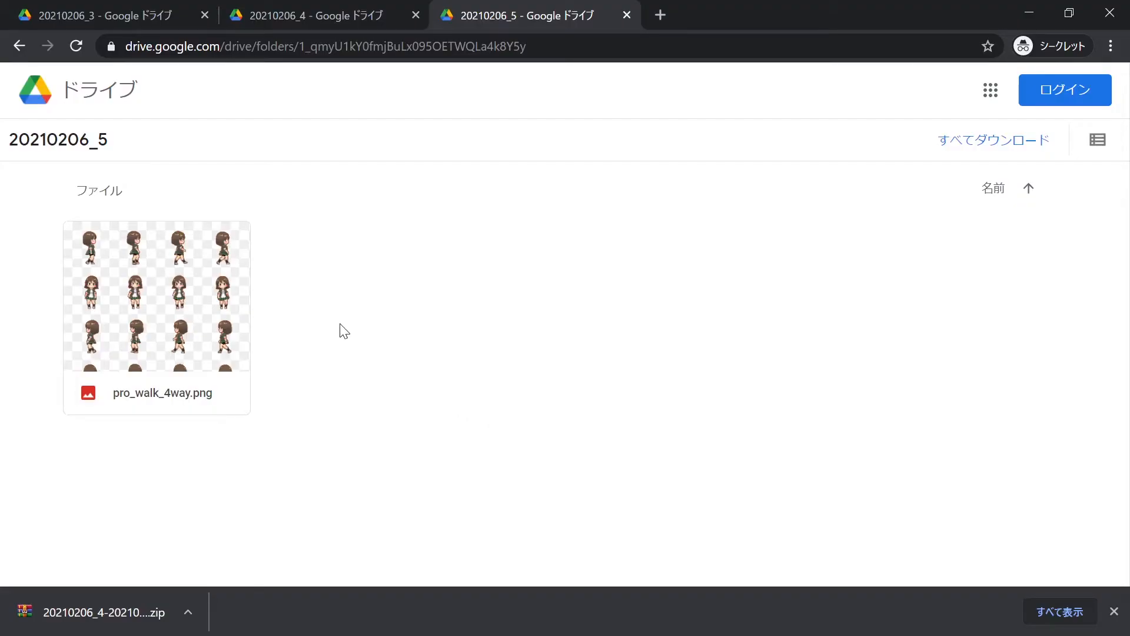
Import pro_walk_4way.png from the downloaded 20210206_5 folder into the project's 00_MyCharacter/Texture folder
{"action": "double_click", "coordinate": [88, 253]}
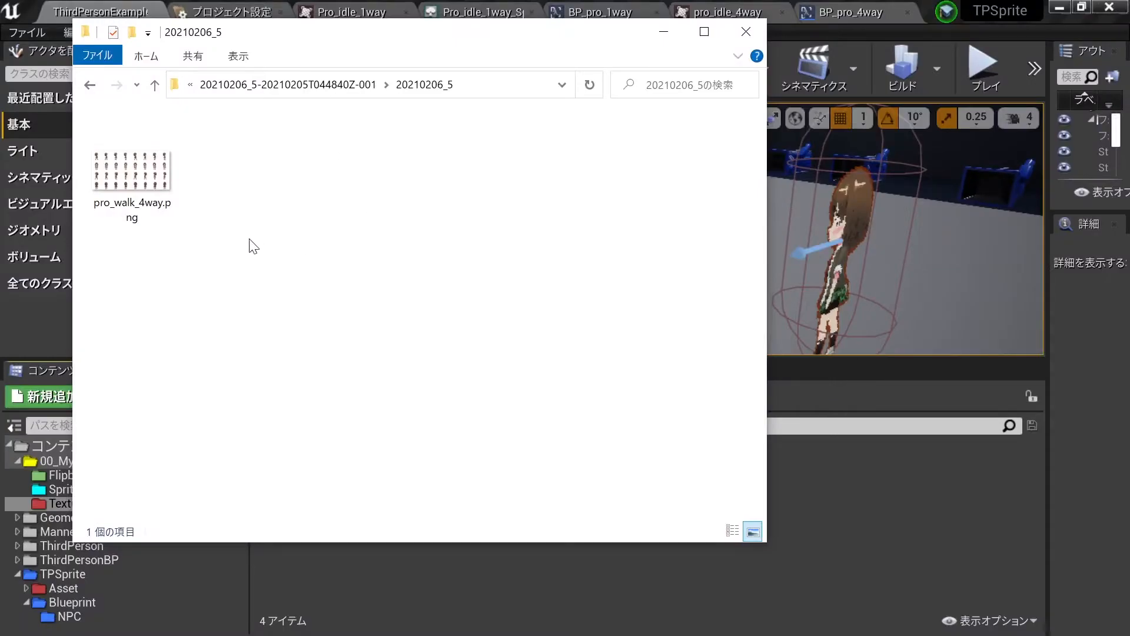
{"action": "left_click_drag", "start_coordinate": [148, 176], "coordinate": [690, 450]}
{"action": "left_click_drag", "start_coordinate": [860, 528], "coordinate": [873, 519]}
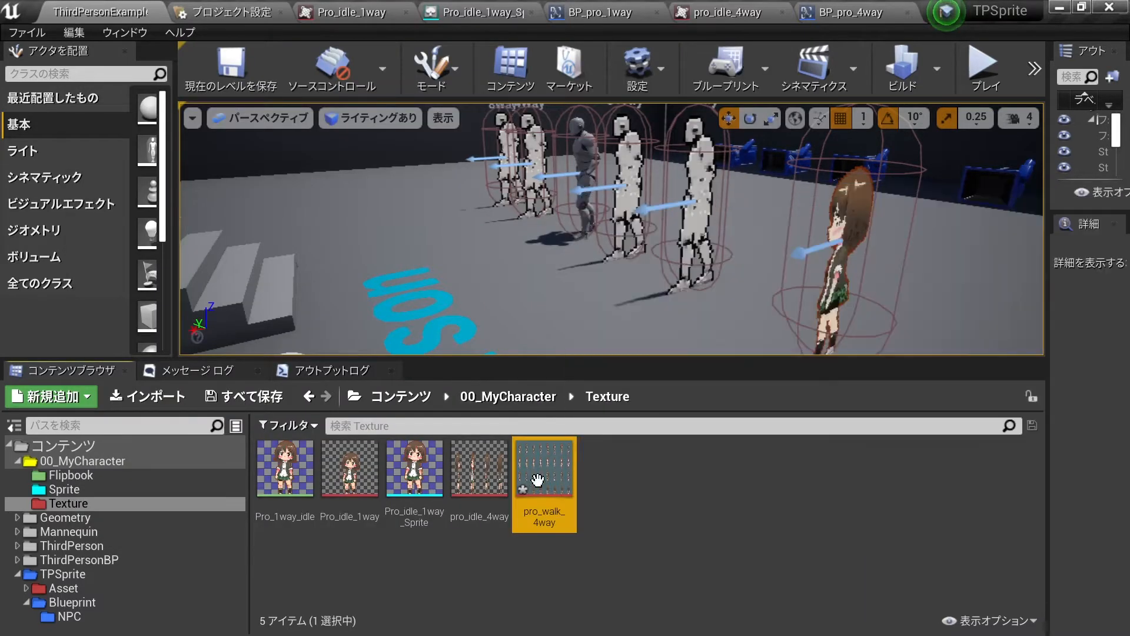
Apply the Paper2D texture settings to the pro_walk_4way texture
{"action": "right_click", "coordinate": [554, 481]}
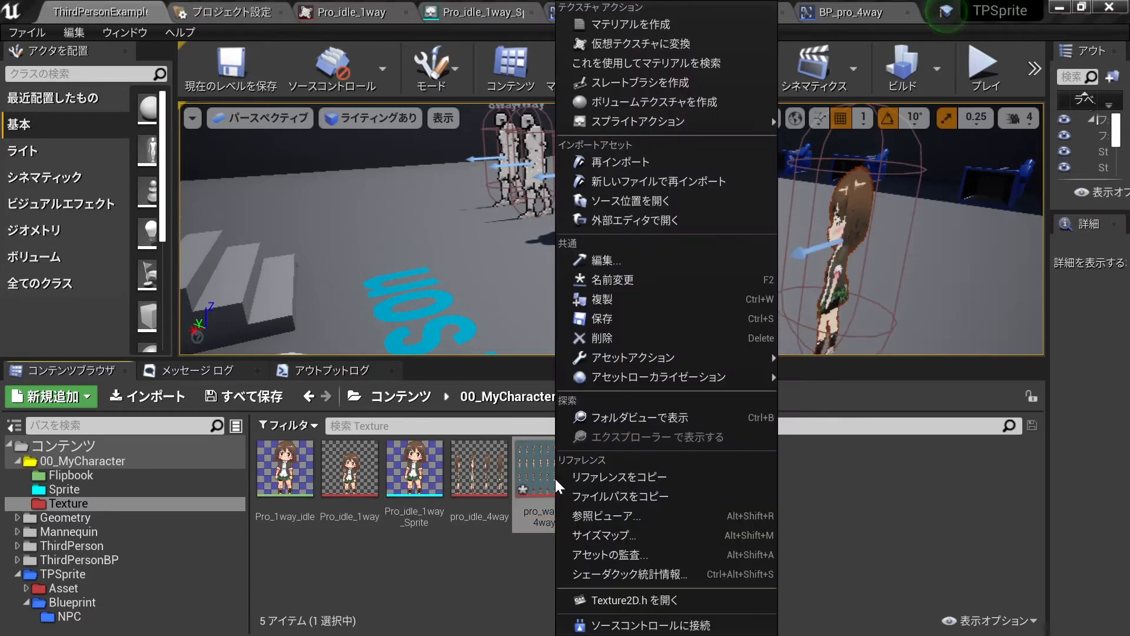
{"action": "mouse_move", "coordinate": [714, 123]}
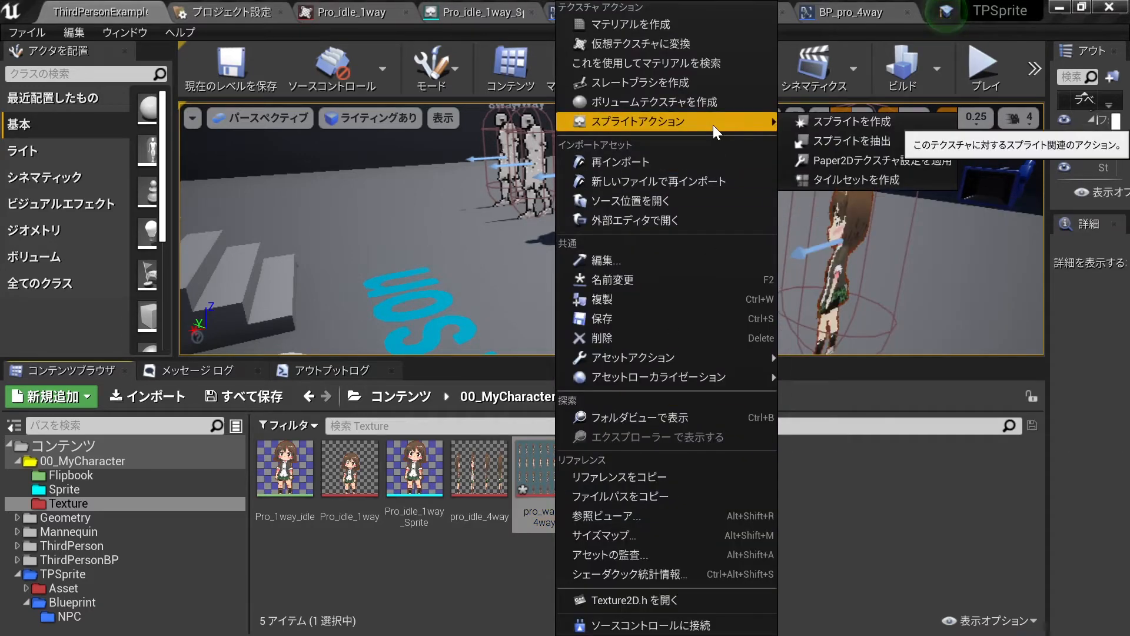
{"action": "left_click", "coordinate": [825, 160]}
Open the pro_walk_4way texture and set its mip generation (ミップ全般設定) to no mipmaps (ミップマップなし)
{"action": "double_click", "coordinate": [539, 472]}
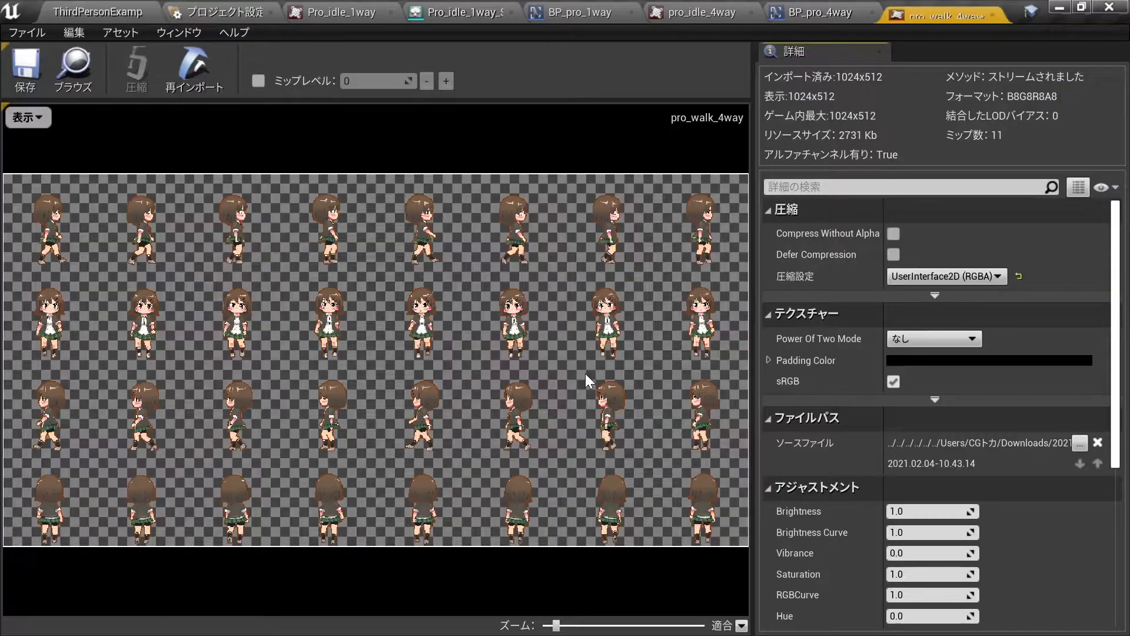
{"action": "scroll", "coordinate": [873, 447], "scroll_direction": "down", "scroll_amount": 5}
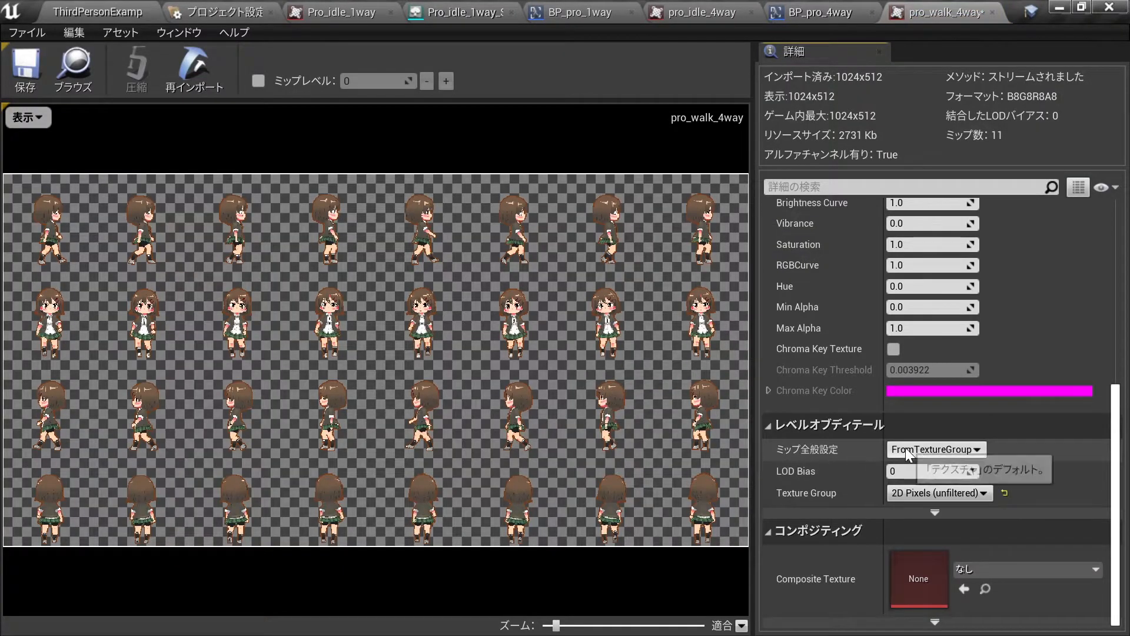
{"action": "left_click", "coordinate": [934, 449]}
{"action": "left_click", "coordinate": [910, 358]}
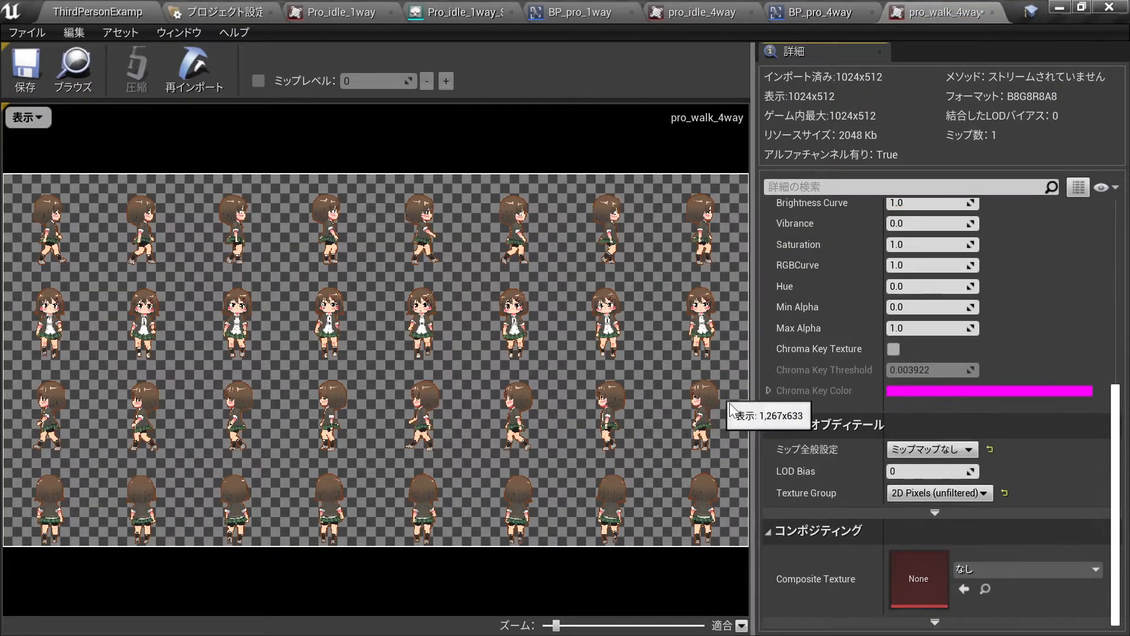
Start extracting sprites from the pro_walk_4way texture in grid (グリッド) mode with the naming template {0}
{"action": "left_click", "coordinate": [89, 12]}
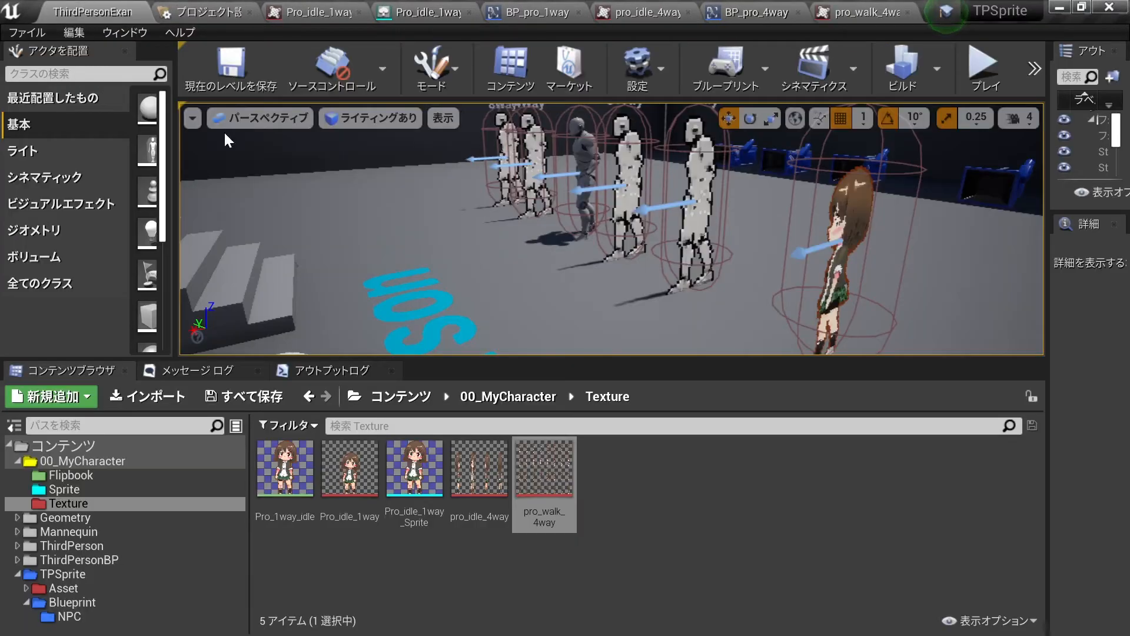
{"action": "right_click", "coordinate": [562, 485]}
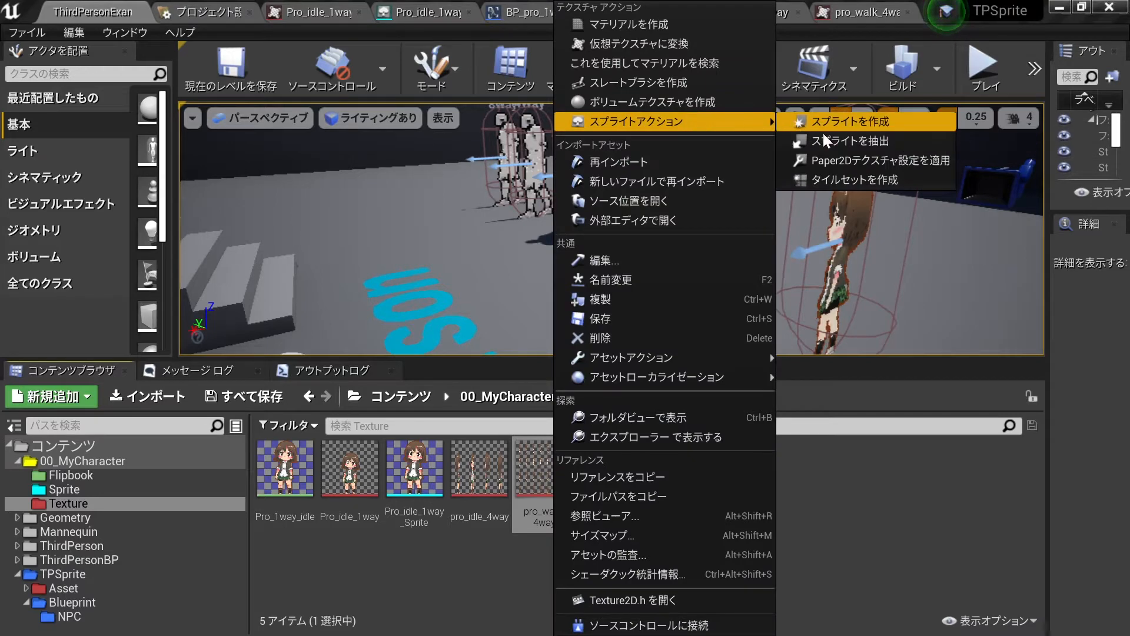
{"action": "left_click", "coordinate": [853, 143]}
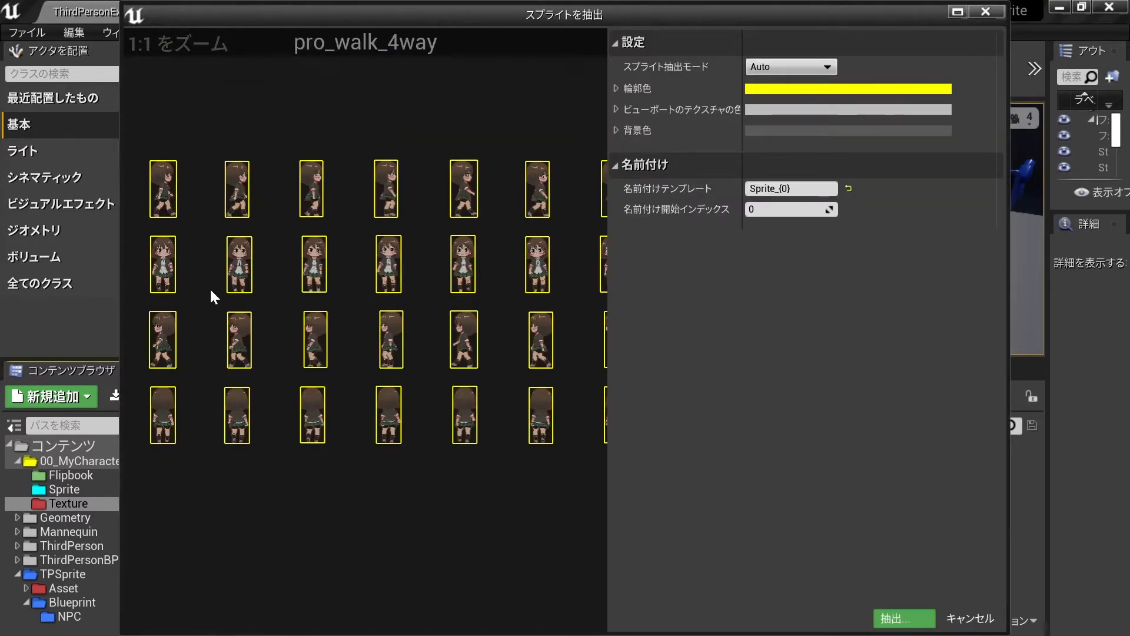
{"action": "left_click", "coordinate": [796, 68]}
{"action": "left_click", "coordinate": [794, 93]}
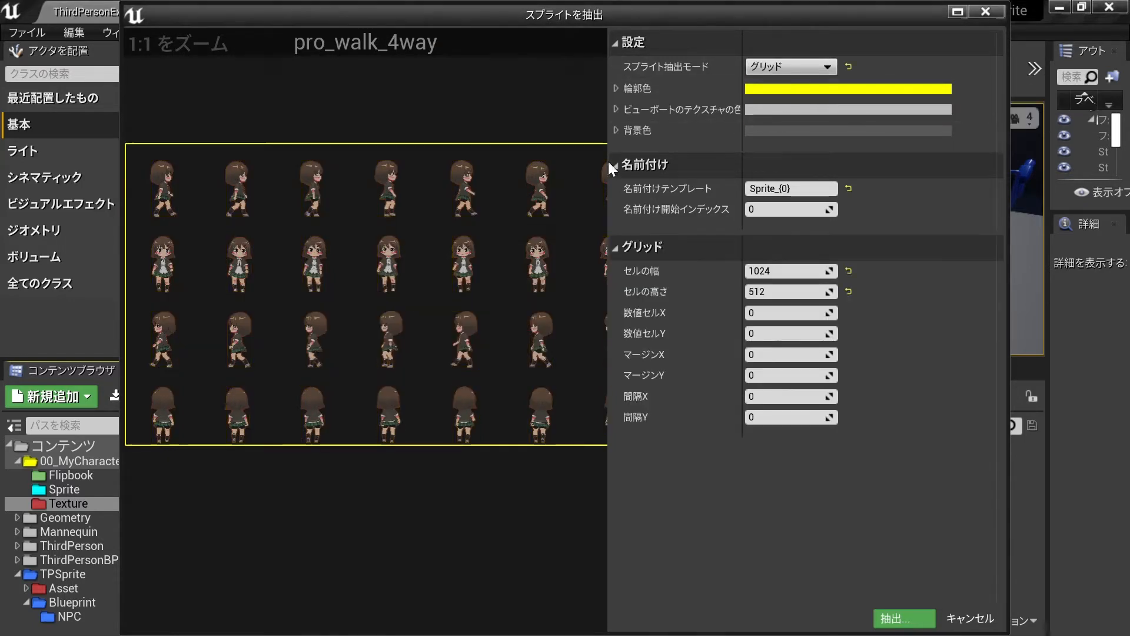
{"action": "left_click_drag", "start_coordinate": [777, 189], "coordinate": [527, 209]}
{"action": "key", "text": "BackSpace"}
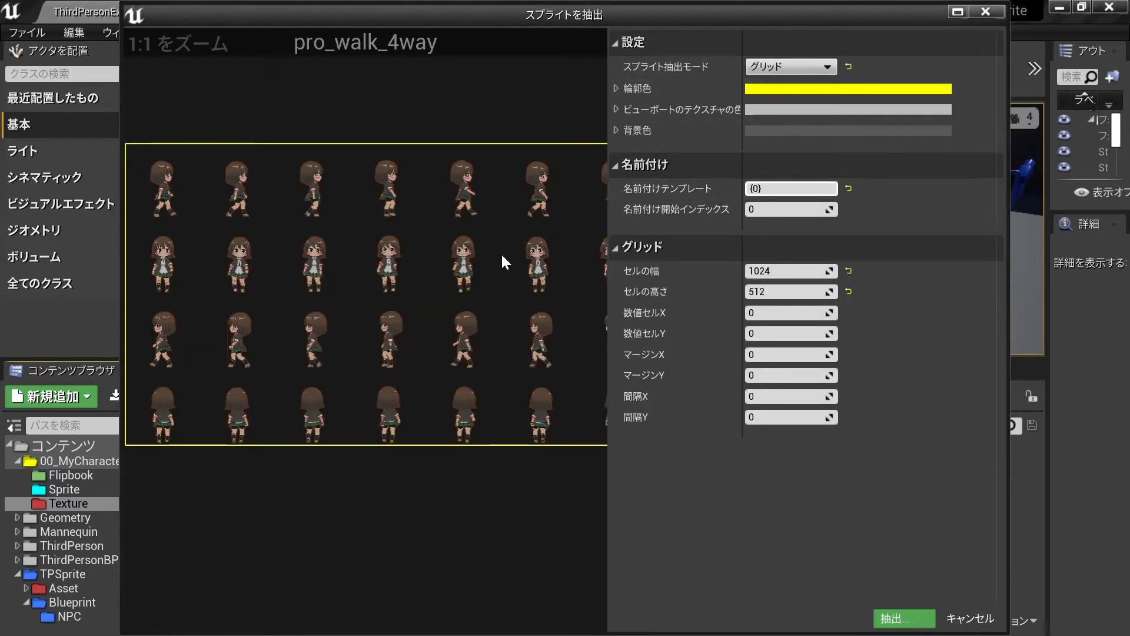
Set the grid cell width and height to 128 and extract the sprites
{"action": "left_click", "coordinate": [791, 271]}
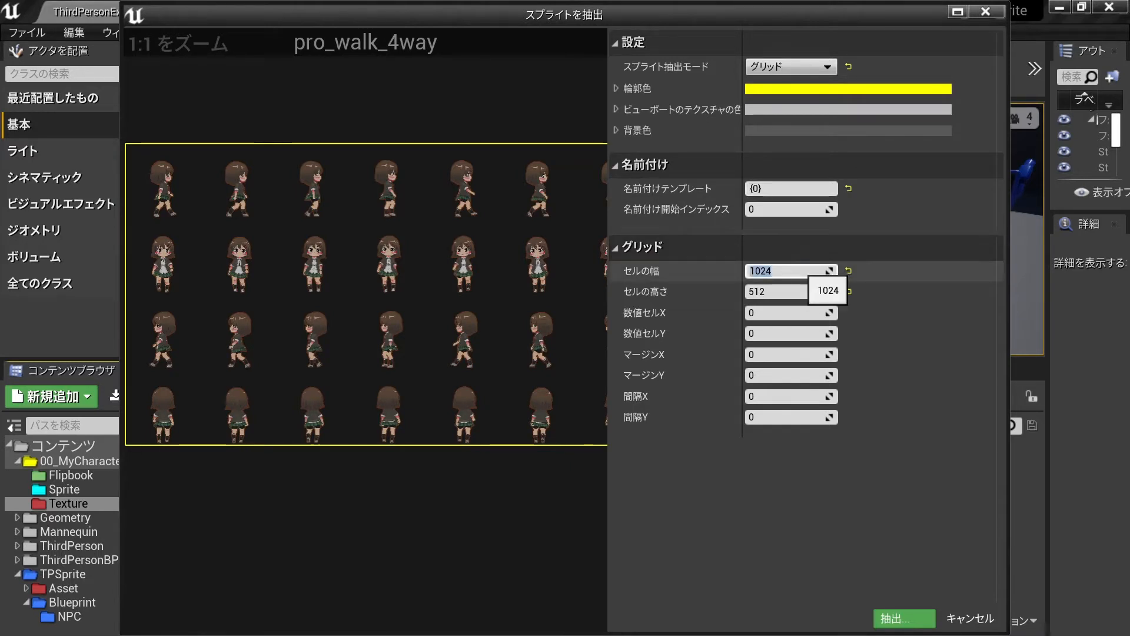
{"action": "key", "text": "Return"}
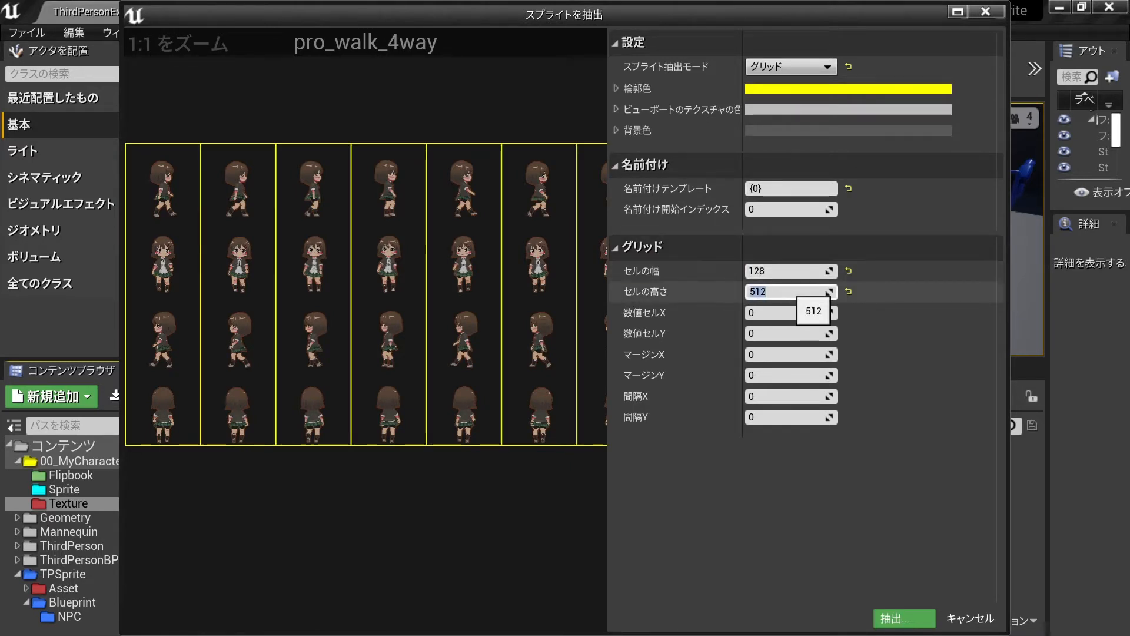
{"action": "key", "text": "Return"}
{"action": "scroll", "coordinate": [537, 405], "scroll_direction": "down", "scroll_amount": 2}
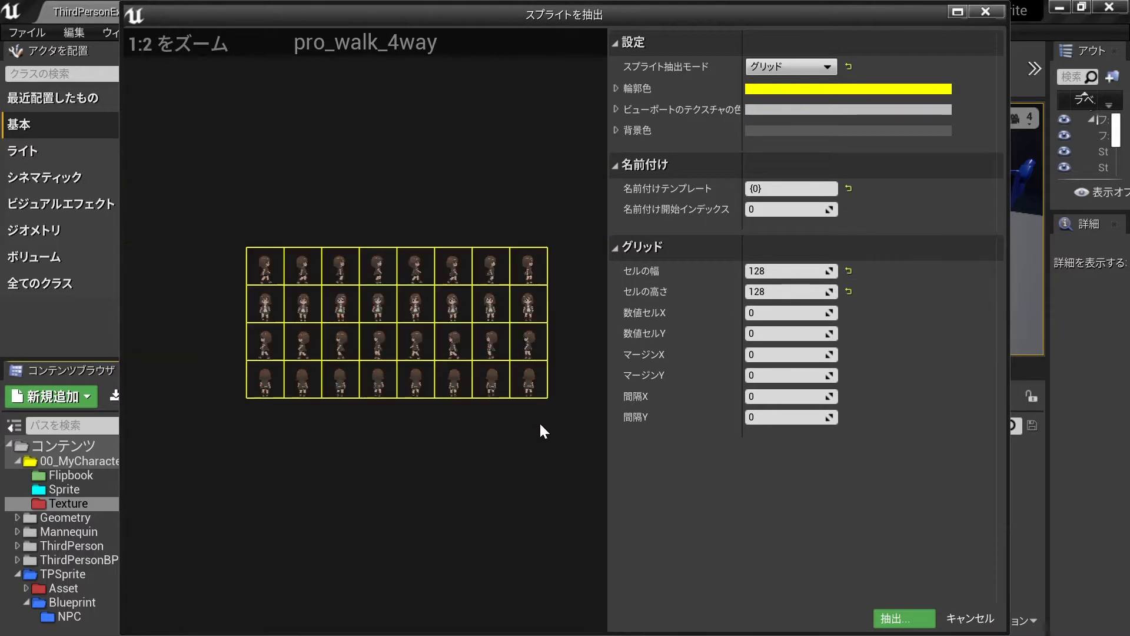
{"action": "left_click", "coordinate": [892, 619]}
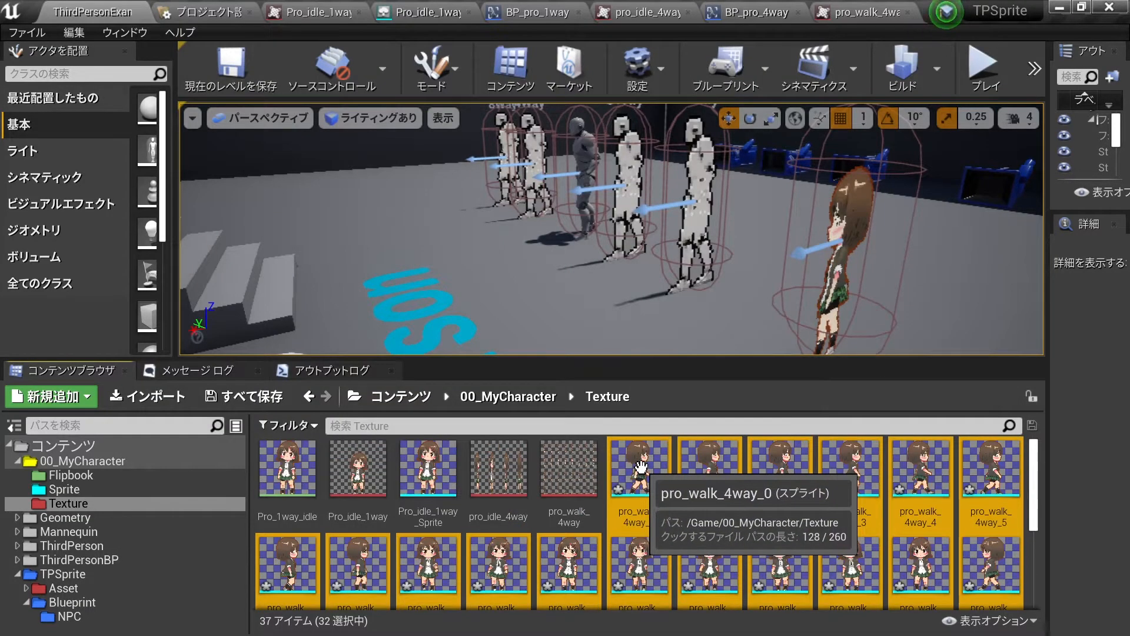
Move all the extracted pro_walk_4way sprites from the Texture folder into the Sprite folder
{"action": "left_click_drag", "start_coordinate": [640, 467], "coordinate": [57, 492]}
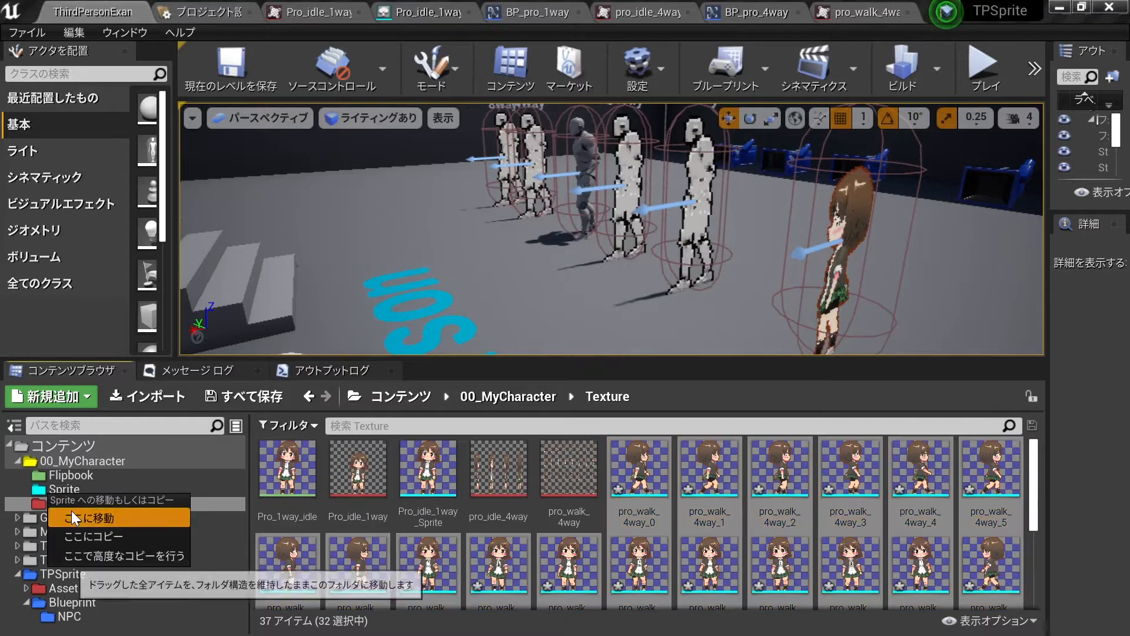
{"action": "left_click", "coordinate": [72, 517]}
{"action": "scroll", "coordinate": [586, 486], "scroll_direction": "down", "scroll_amount": 2}
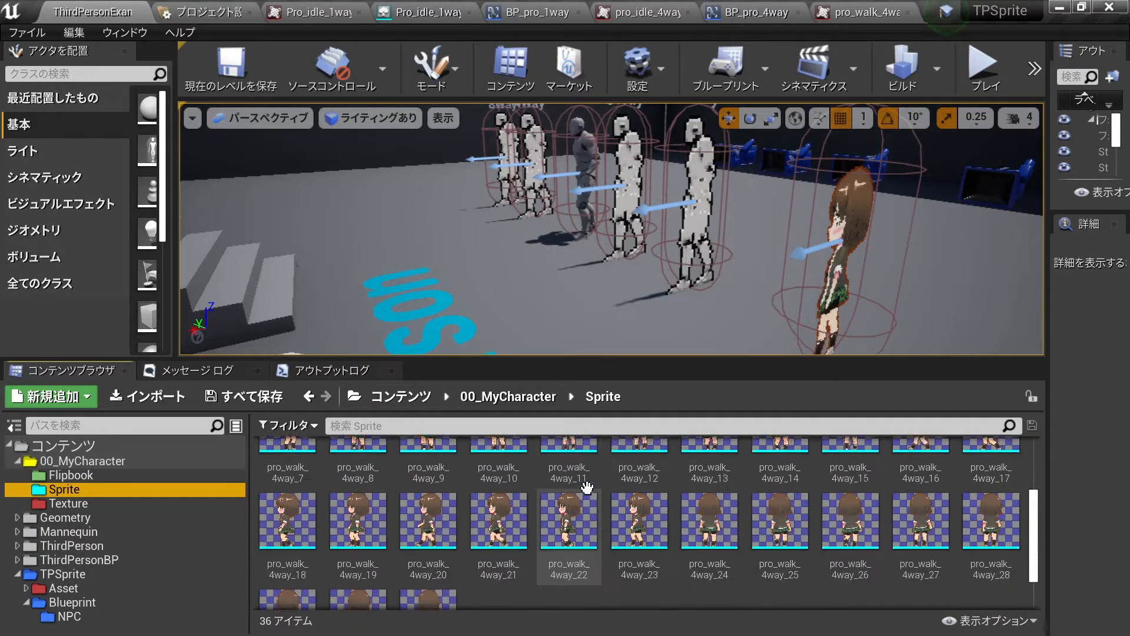
{"action": "scroll", "coordinate": [587, 486], "scroll_direction": "down", "scroll_amount": 1}
Create two new folders named idle and walk inside the Sprite folder
{"action": "right_click", "coordinate": [558, 542]}
{"action": "mouse_move", "coordinate": [659, 374]}
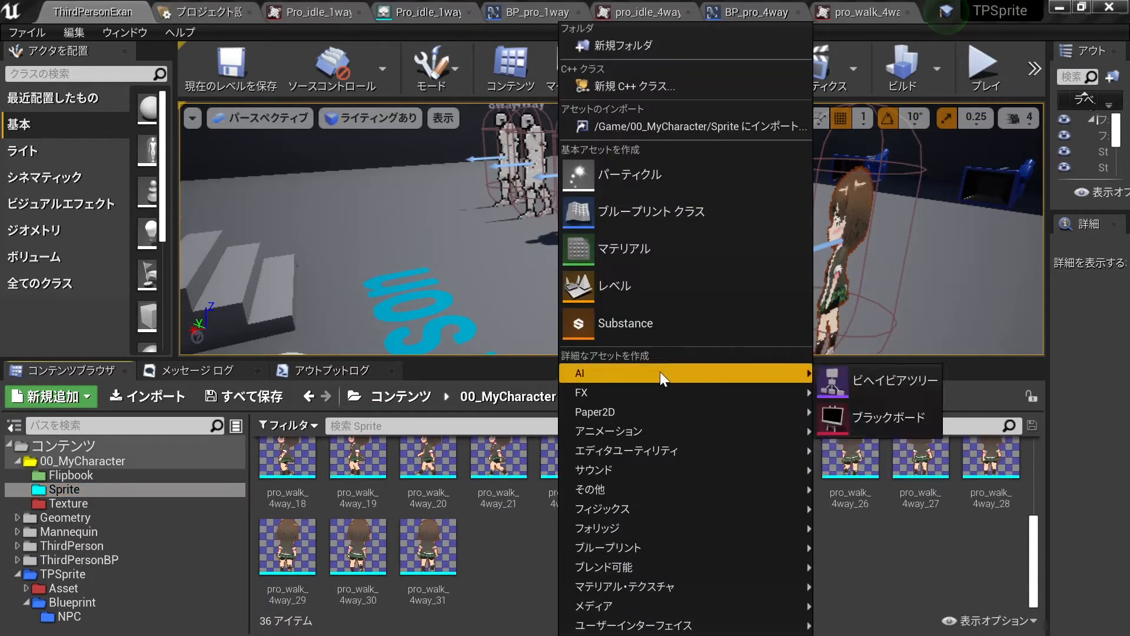
{"action": "left_click", "coordinate": [637, 52]}
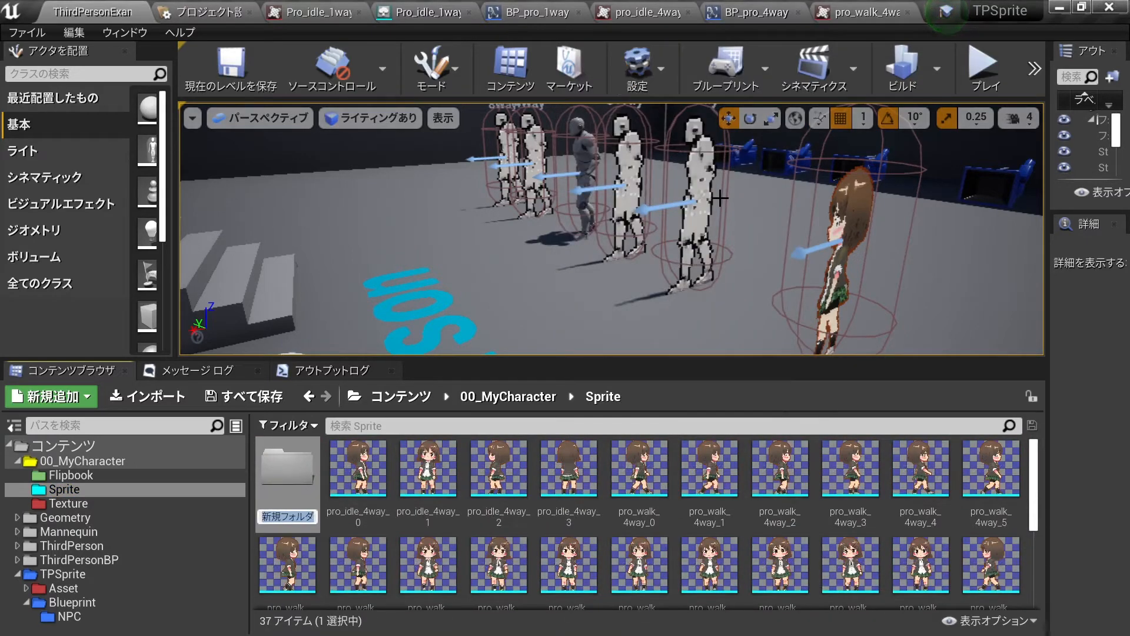
{"action": "type", "text": "idle"}
{"action": "key", "text": "Return"}
{"action": "scroll", "coordinate": [589, 530], "scroll_direction": "down", "scroll_amount": 1}
{"action": "right_click", "coordinate": [559, 544]}
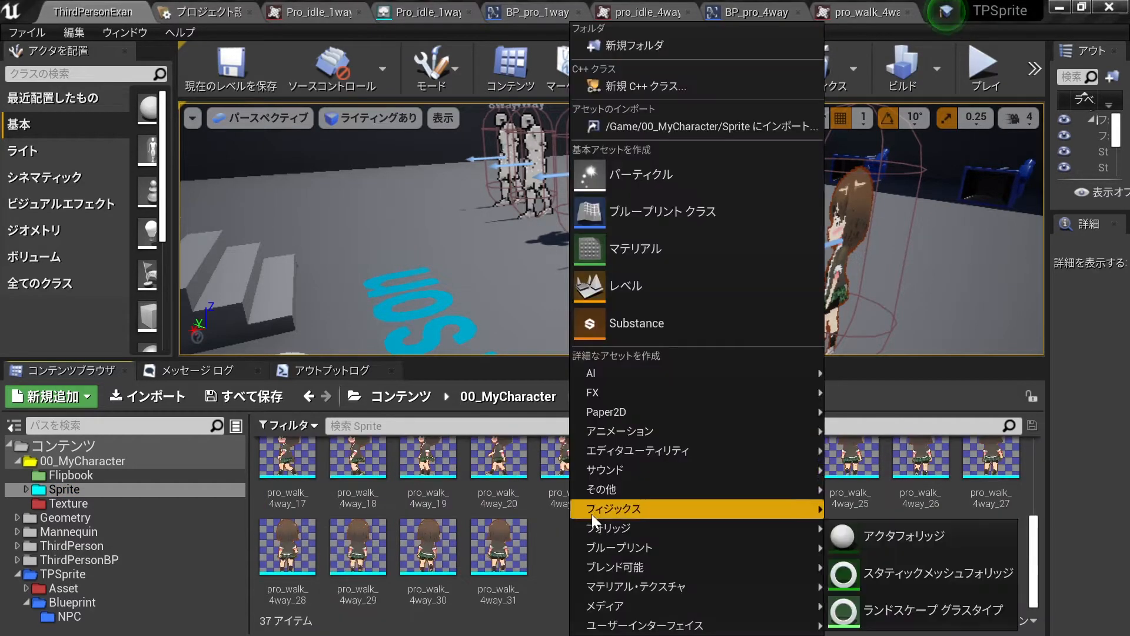
{"action": "left_click", "coordinate": [635, 50]}
{"action": "type", "text": "walk"}
{"action": "key", "text": "Return"}
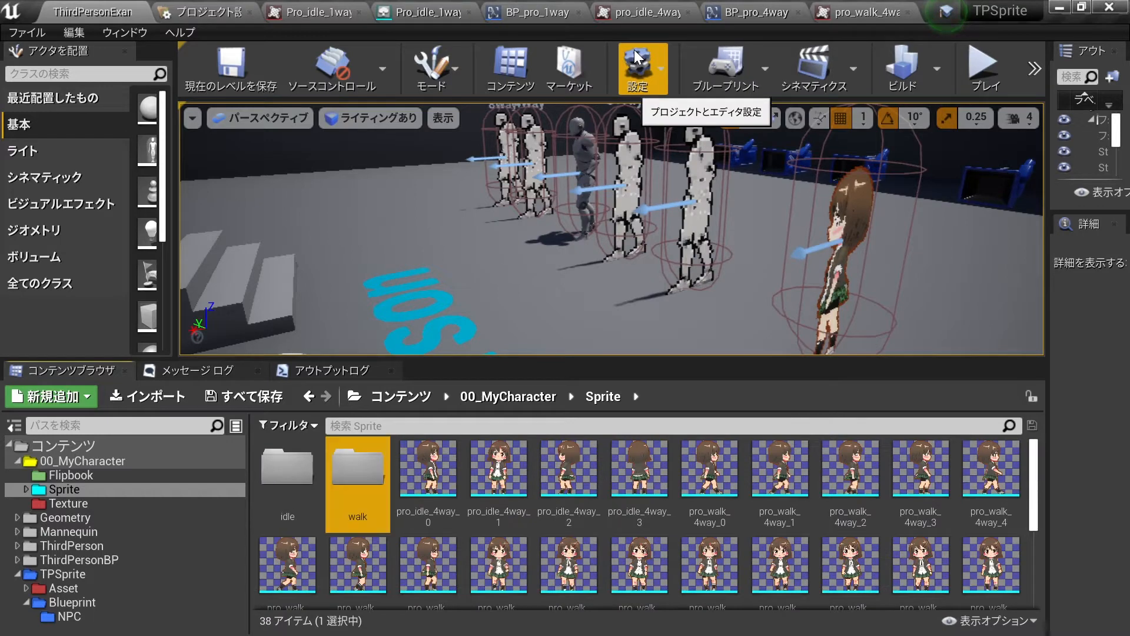
Move the pro_idle_4way_0 to pro_idle_4way_3 sprites into the idle folder
{"action": "left_click", "coordinate": [639, 468]}
{"action": "left_click", "coordinate": [429, 475], "text": "shift"}
{"action": "left_click_drag", "start_coordinate": [429, 475], "coordinate": [268, 473]}
{"action": "left_click", "coordinate": [297, 489]}
Move all the pro_walk_4way sprites, 0 through 31, into the walk folder
{"action": "scroll", "coordinate": [520, 502], "scroll_direction": "down", "scroll_amount": 3}
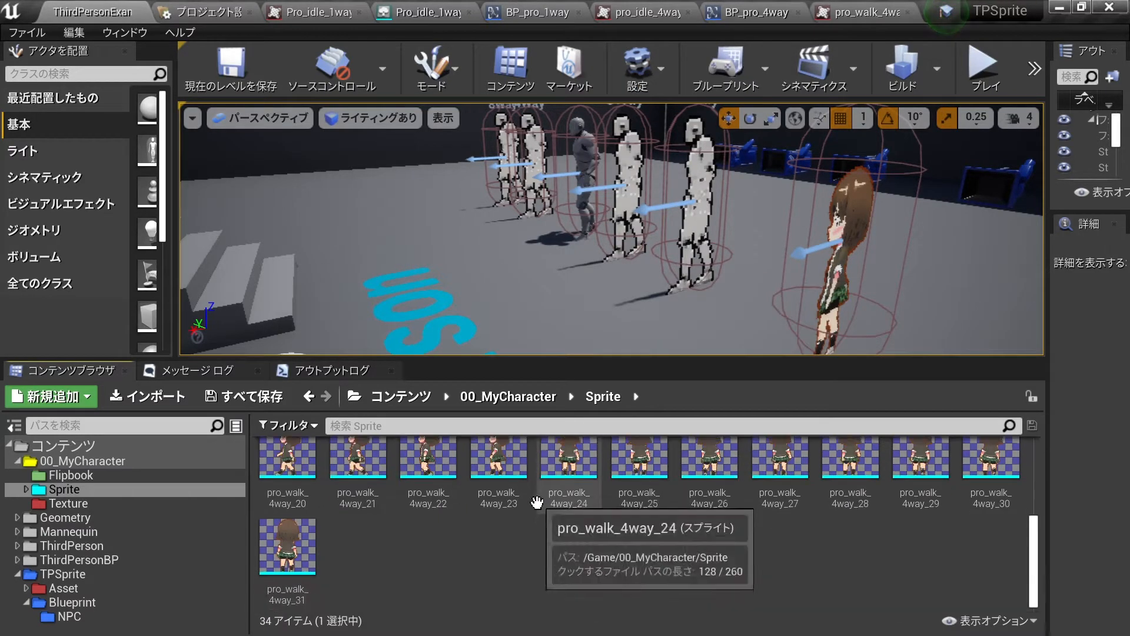
{"action": "left_click", "coordinate": [295, 537], "text": "shift"}
{"action": "scroll", "coordinate": [295, 537], "scroll_direction": "up", "scroll_amount": 3}
{"action": "left_click_drag", "start_coordinate": [295, 538], "coordinate": [363, 476]}
{"action": "left_click", "coordinate": [391, 496]}
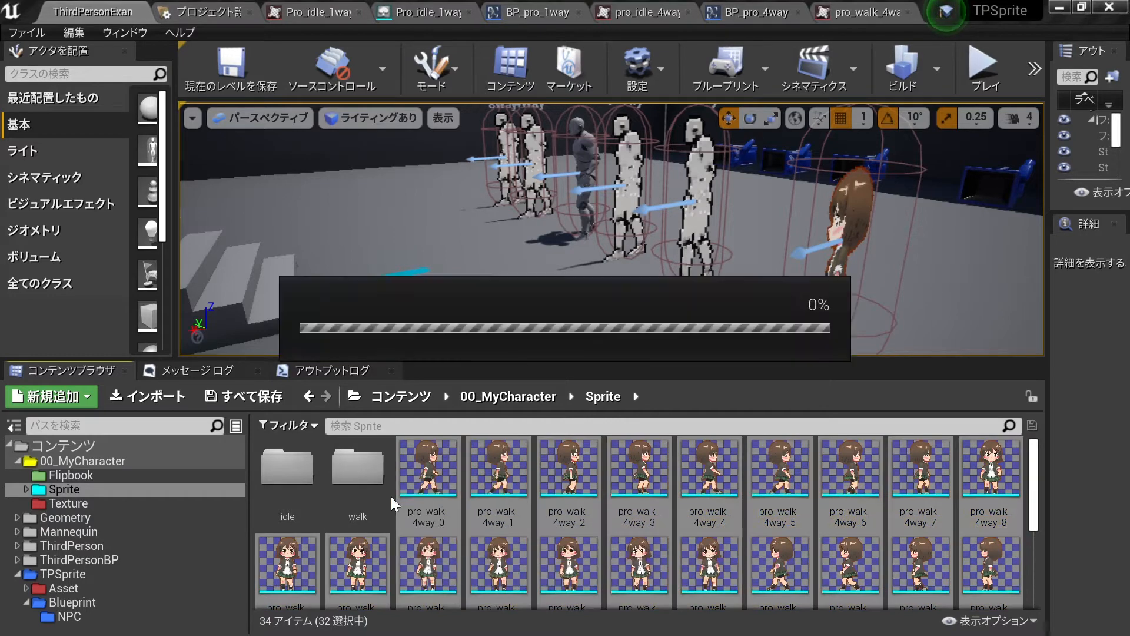
Open the walk folder and create a flipbook from sprites pro_walk_4way_0 to pro_walk_4way_7
{"action": "double_click", "coordinate": [358, 468]}
{"action": "left_click", "coordinate": [358, 471]}
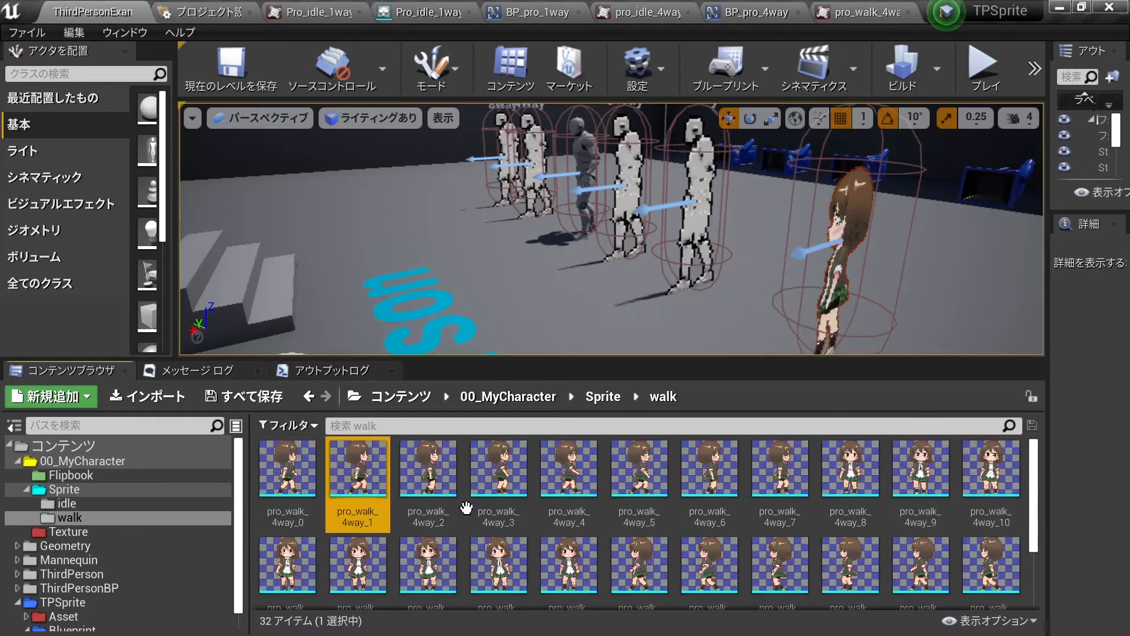
{"action": "left_click", "coordinate": [568, 462]}
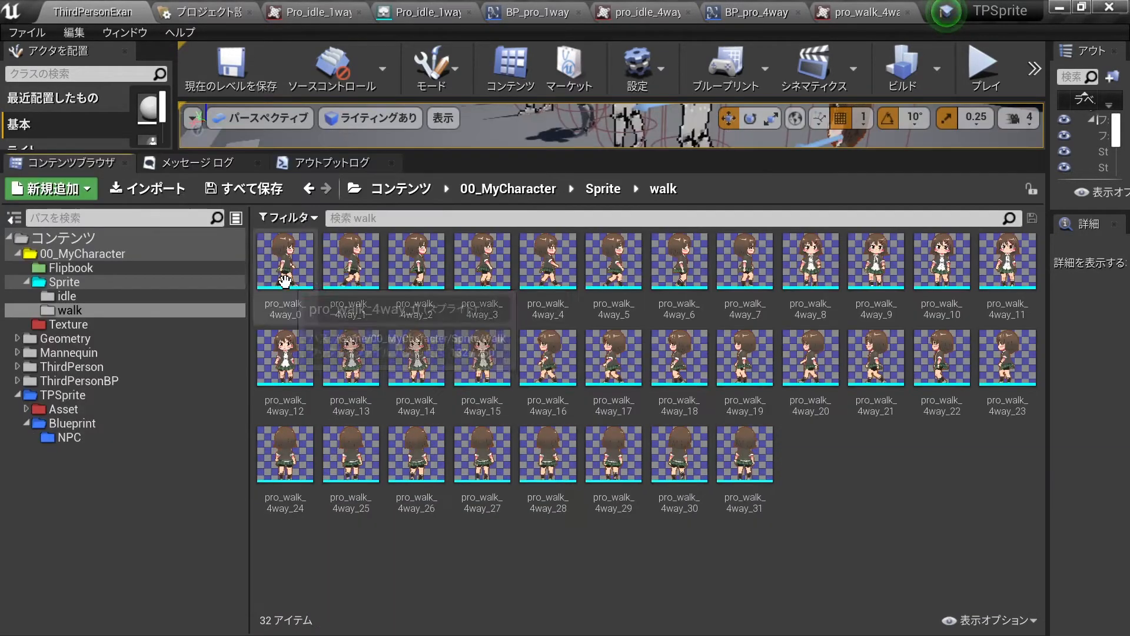
{"action": "left_click", "coordinate": [286, 281]}
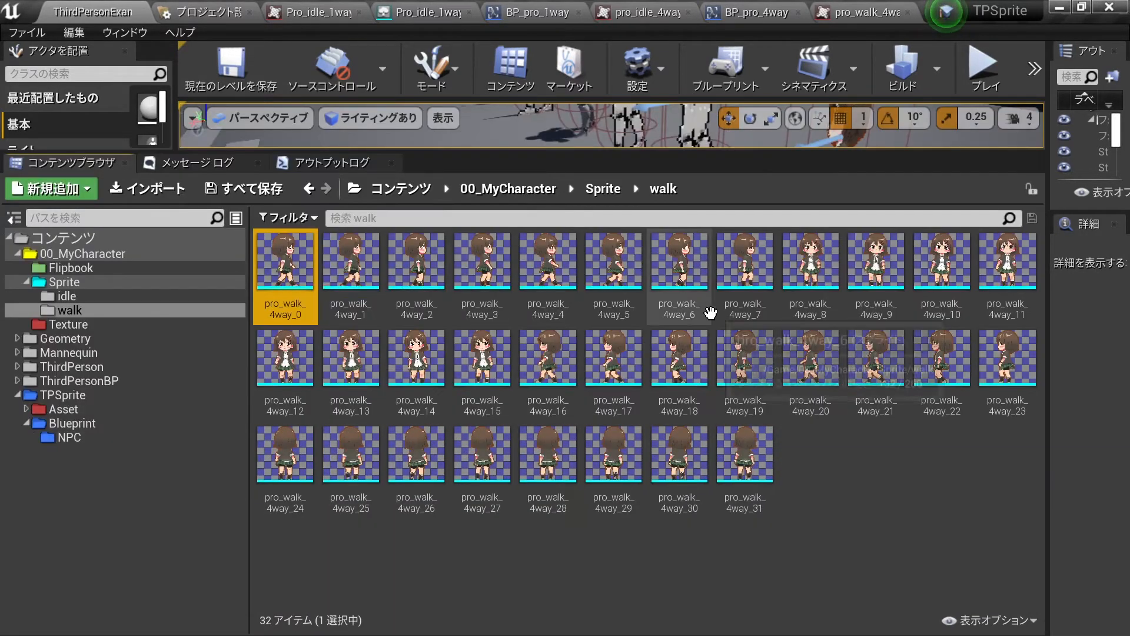
{"action": "left_click", "coordinate": [762, 277], "text": "shift"}
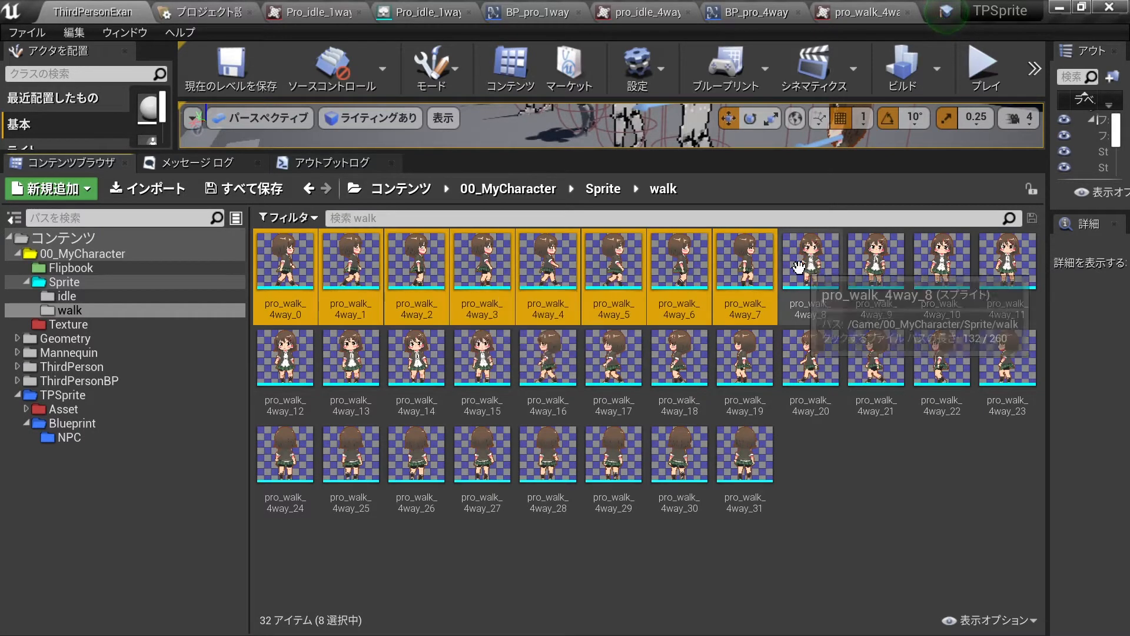
{"action": "right_click", "coordinate": [729, 277]}
{"action": "left_click", "coordinate": [804, 219]}
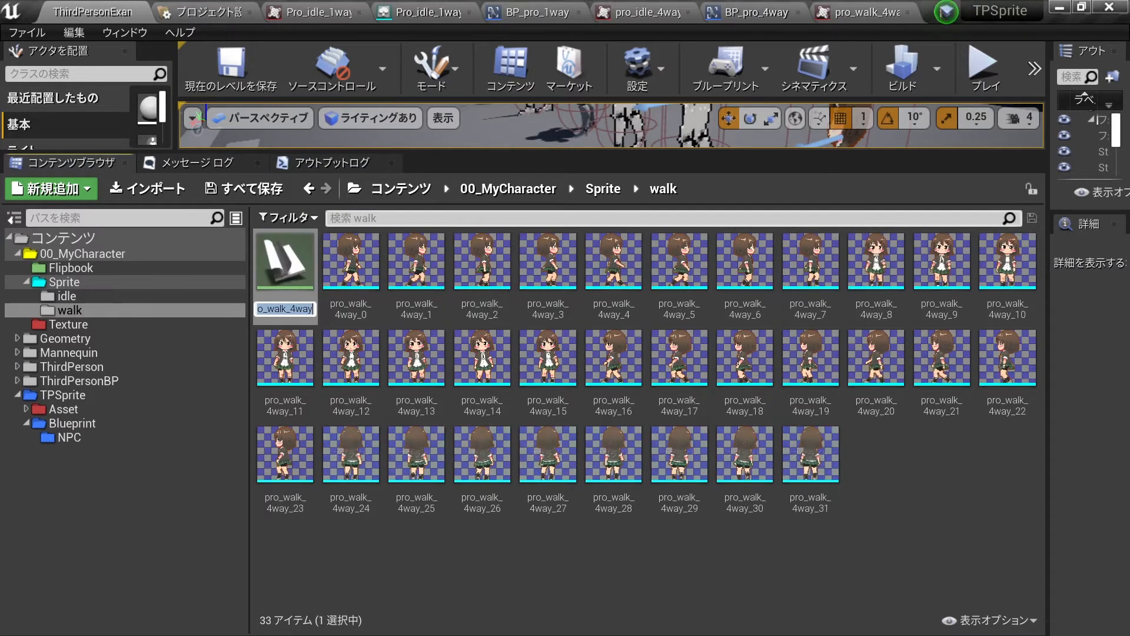
Keep the first flipbook's default name and create a second flipbook from sprites pro_walk_4way_8 to pro_walk_4way_15
{"action": "left_click", "coordinate": [900, 276]}
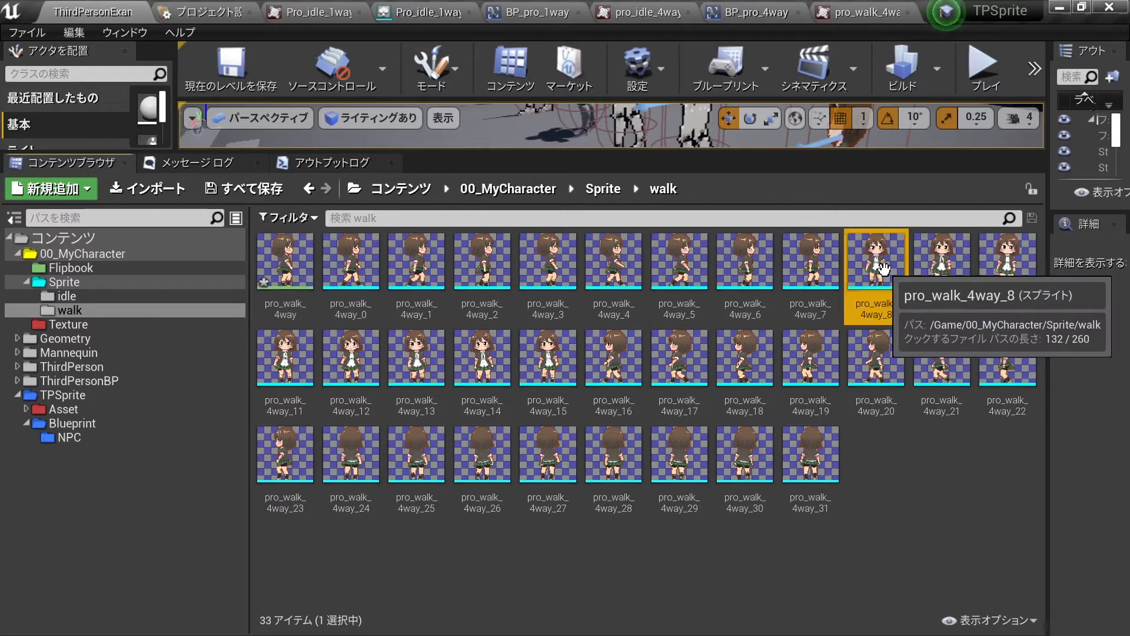
{"action": "left_click", "coordinate": [548, 365], "text": "shift"}
{"action": "right_click", "coordinate": [553, 370]}
{"action": "mouse_move", "coordinate": [580, 376]}
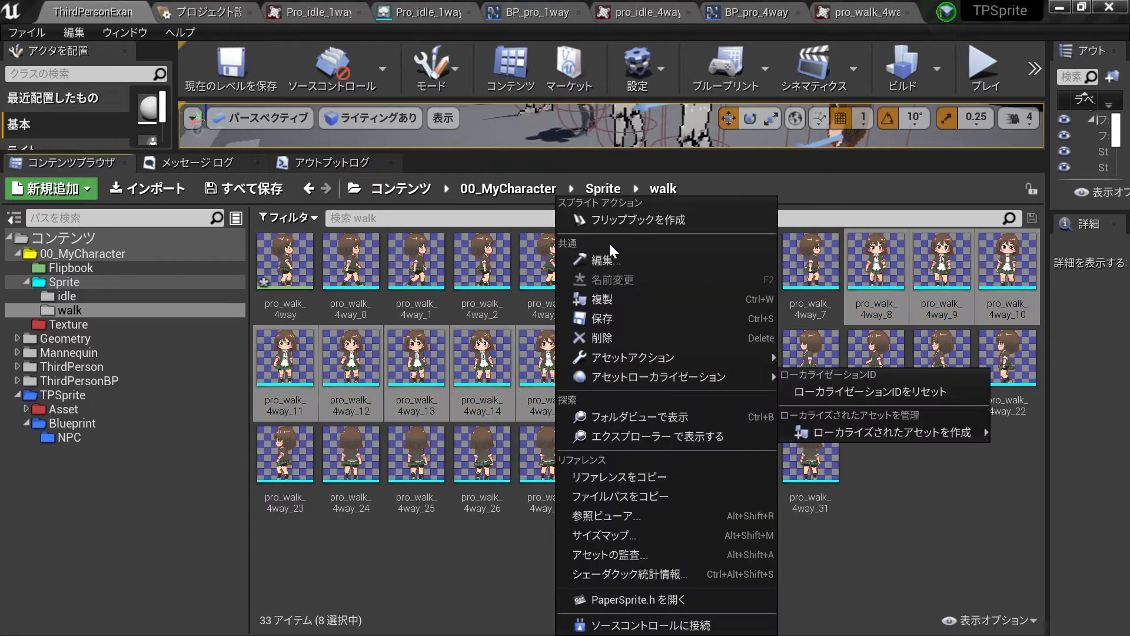
{"action": "left_click", "coordinate": [614, 222]}
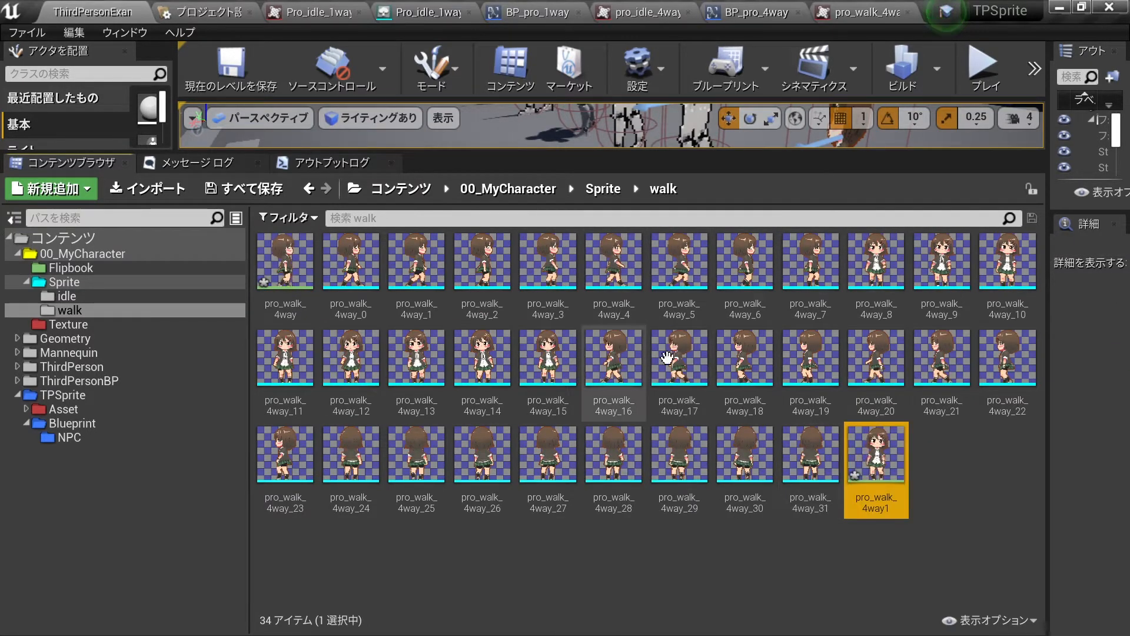
Create a third flipbook from sprites pro_walk_4way_16 to pro_walk_4way_23 in the walk folder
{"action": "left_click", "coordinate": [291, 453], "text": "shift"}
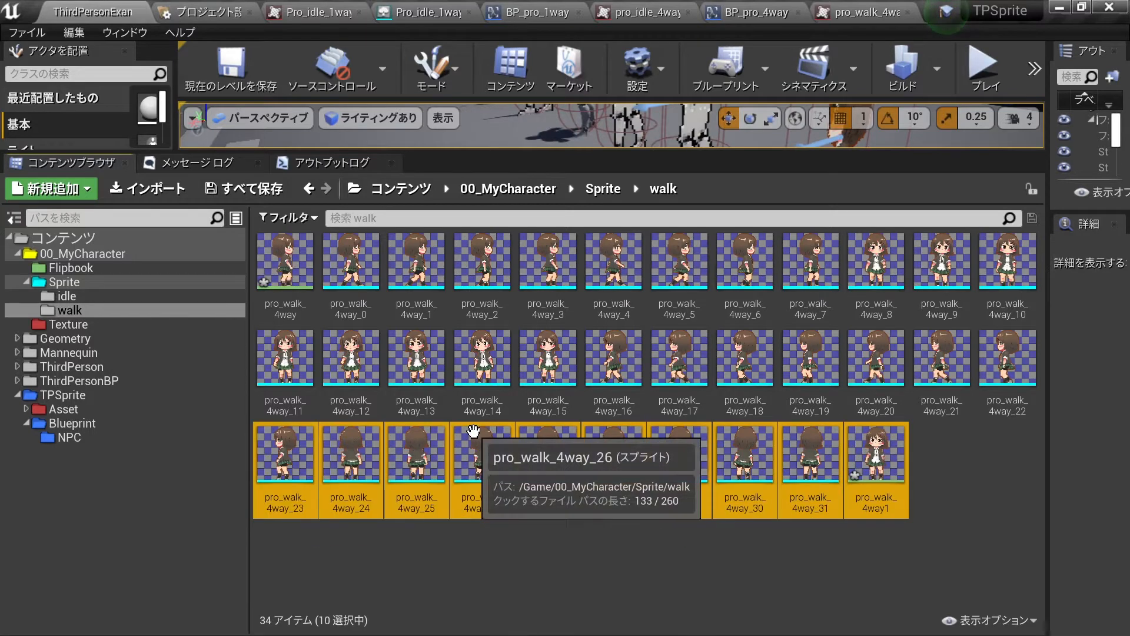
{"action": "left_click", "coordinate": [618, 359]}
{"action": "left_click", "coordinate": [286, 456], "text": "shift"}
{"action": "right_click", "coordinate": [286, 459]}
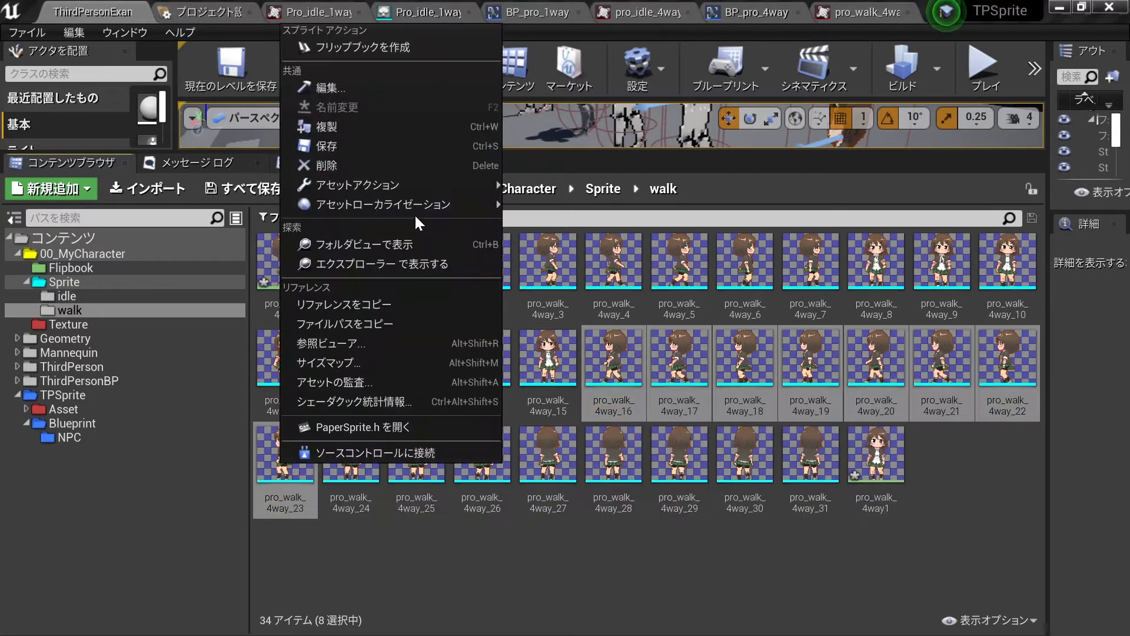
{"action": "left_click", "coordinate": [357, 48]}
Create a fourth flipbook from sprites pro_walk_4way_24 to pro_walk_4way_31, keeping its default name
{"action": "left_click", "coordinate": [330, 452]}
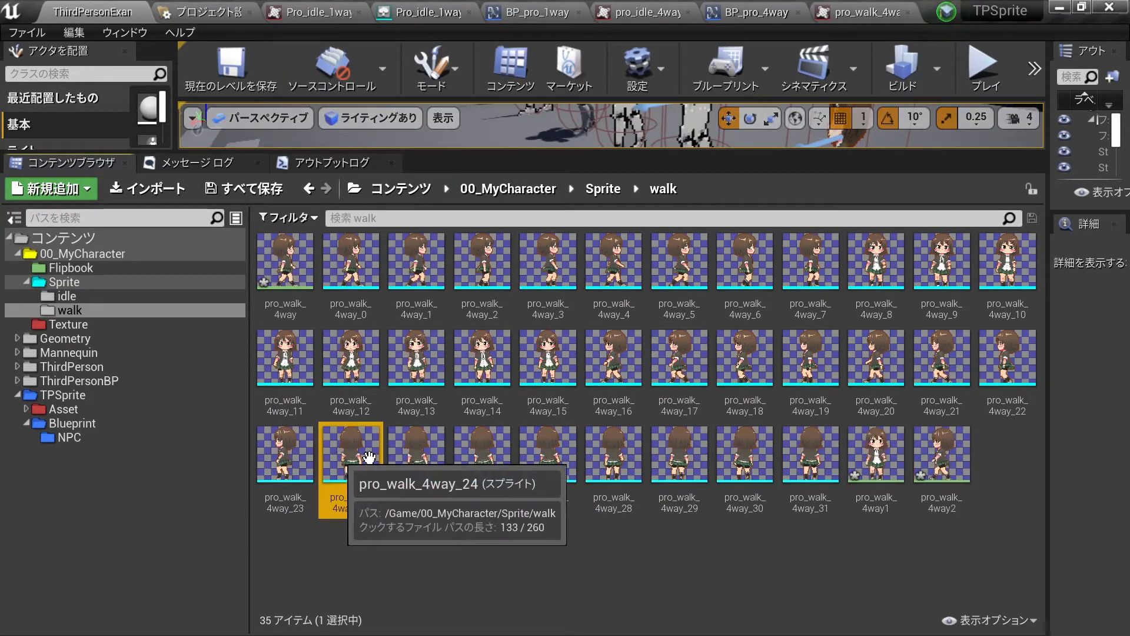
{"action": "left_click", "coordinate": [812, 449], "text": "shift"}
{"action": "right_click", "coordinate": [813, 452]}
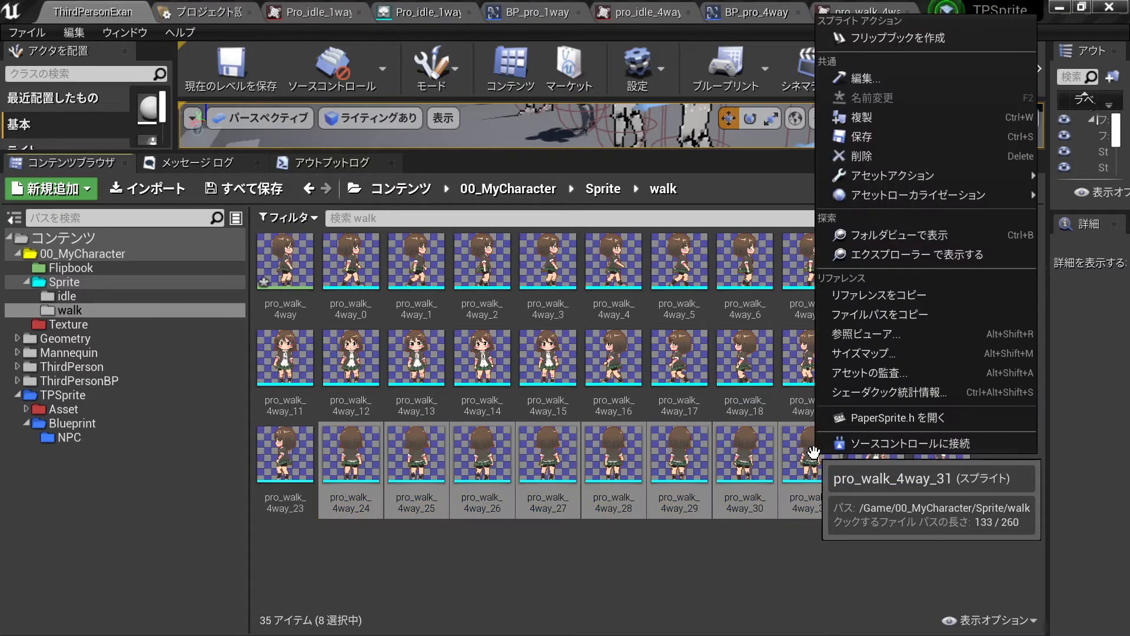
{"action": "left_click", "coordinate": [856, 30]}
{"action": "key", "text": "Return"}
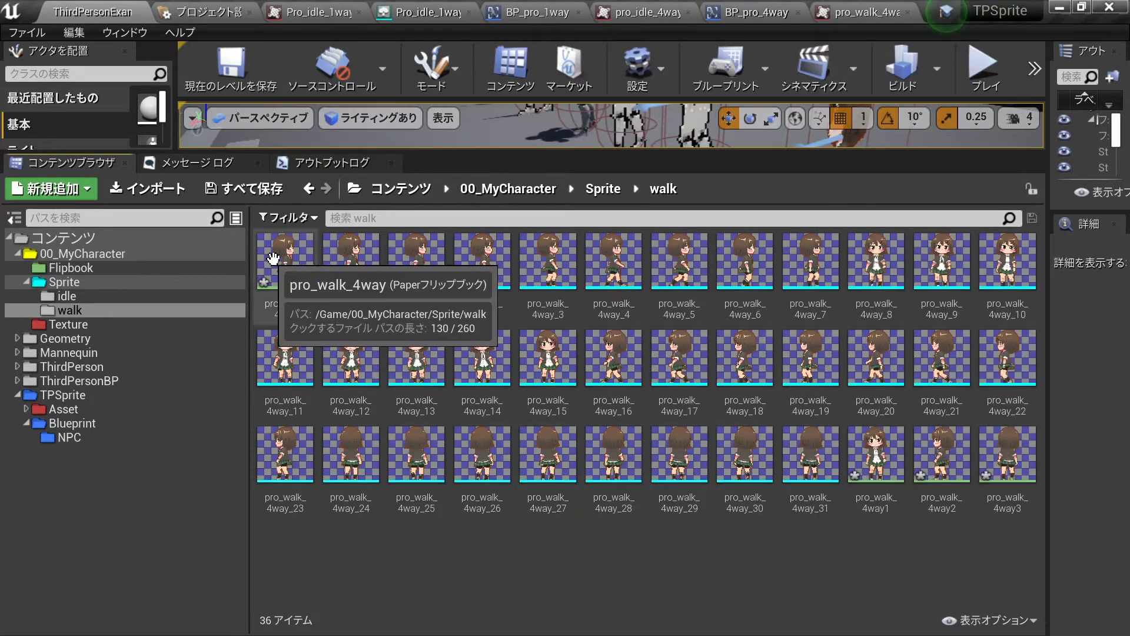
Open the pro_walk_4way flipbook and set its Frames Per Second to 8
{"action": "double_click", "coordinate": [291, 265]}
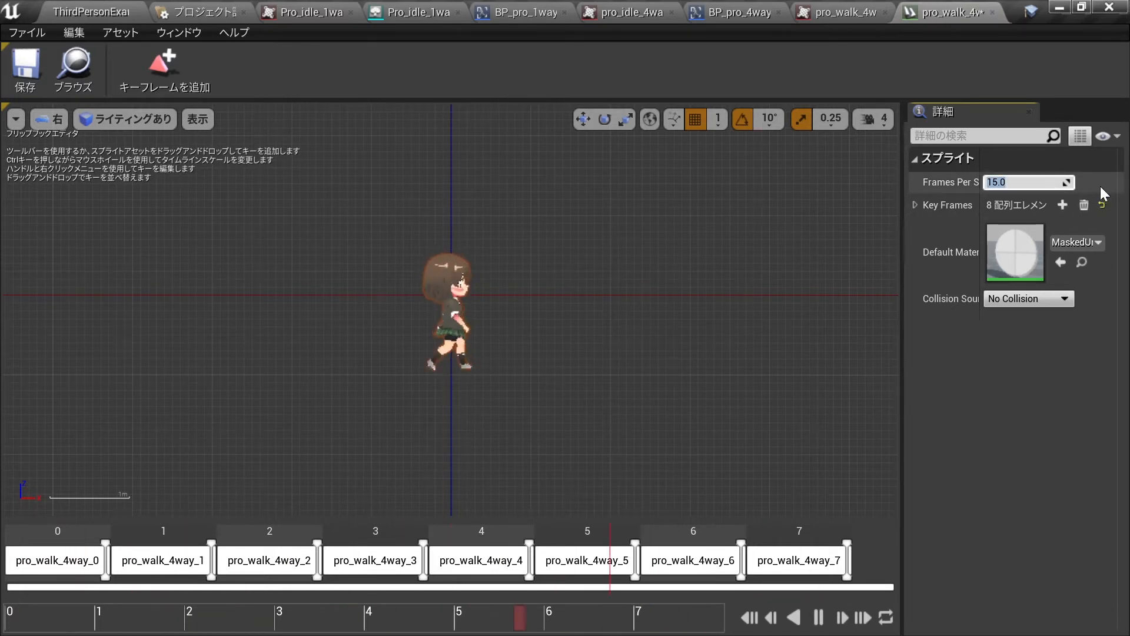
{"action": "type", "text": "8.0"}
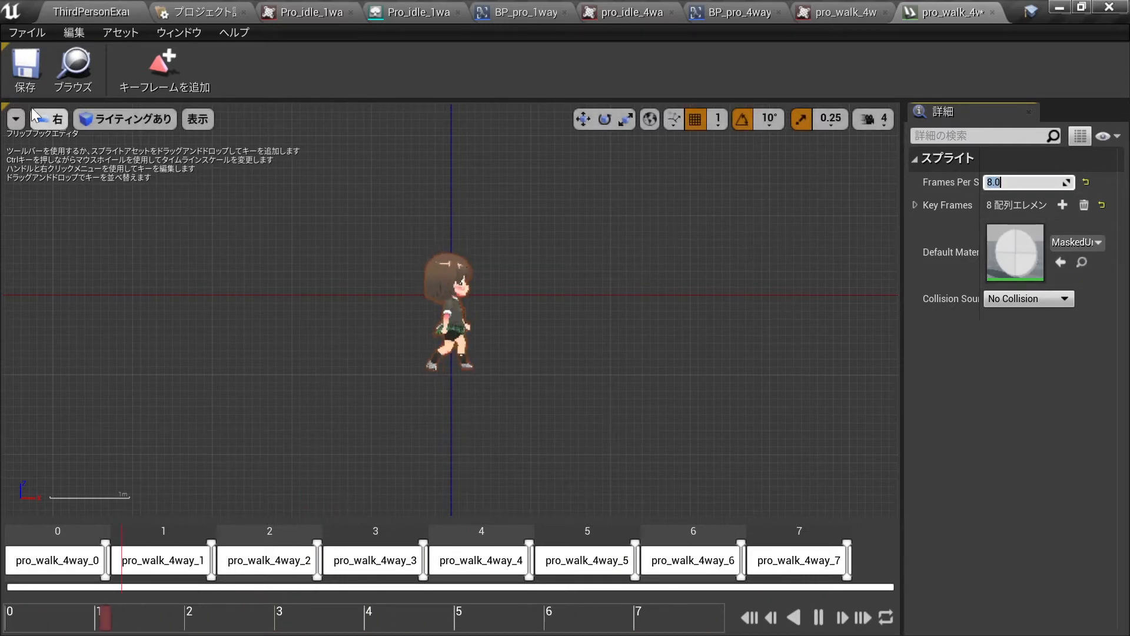
Open flipbooks pro_walk_4way1, pro_walk_4way2 and pro_walk_4way3 together in the property matrix for bulk editing
{"action": "left_click", "coordinate": [876, 471]}
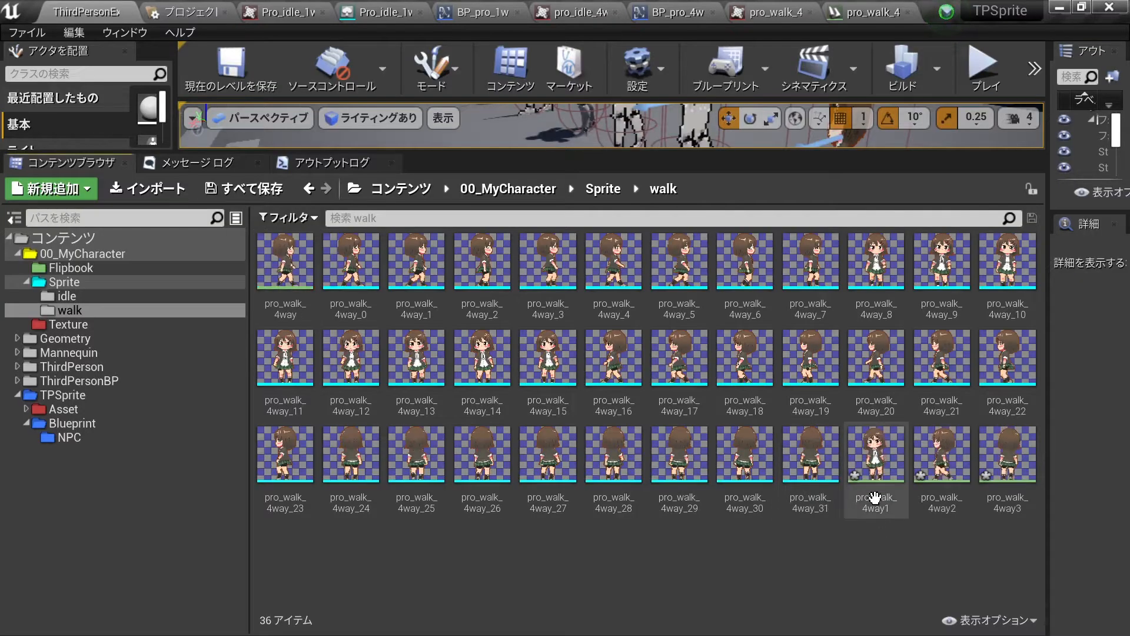
{"action": "left_click", "coordinate": [1017, 469], "text": "shift"}
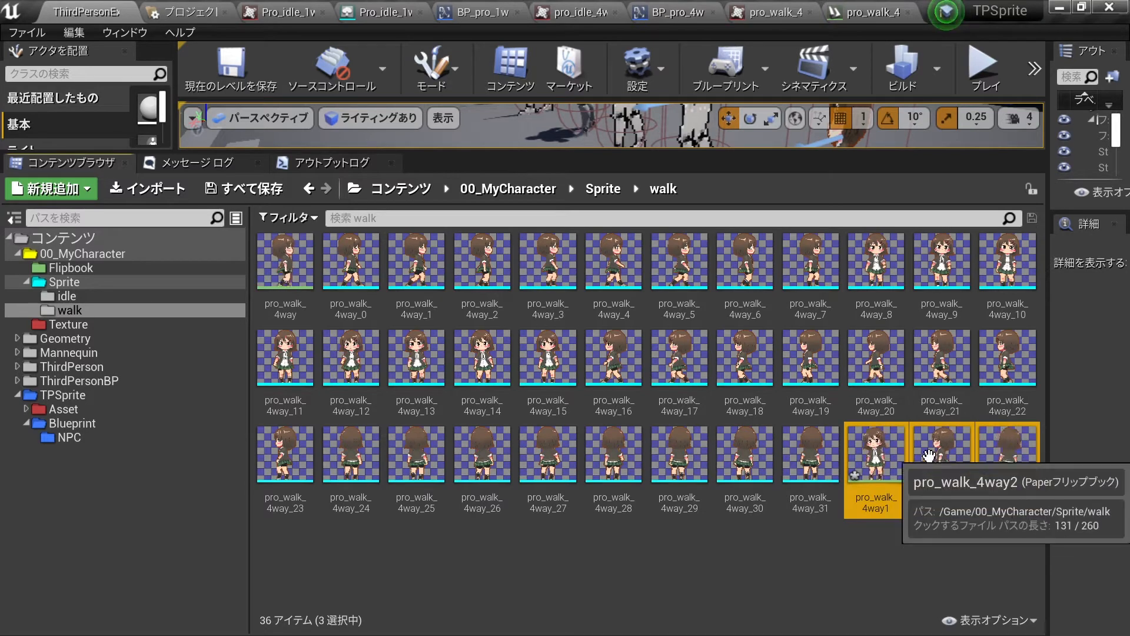
{"action": "right_click", "coordinate": [878, 454]}
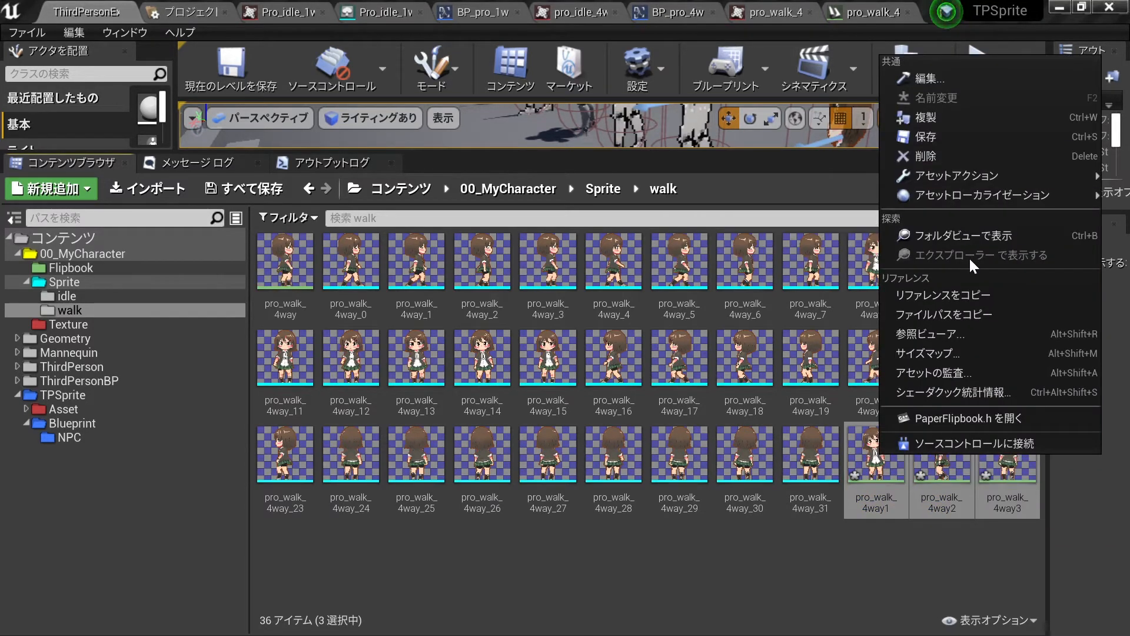
{"action": "mouse_move", "coordinate": [1018, 178]}
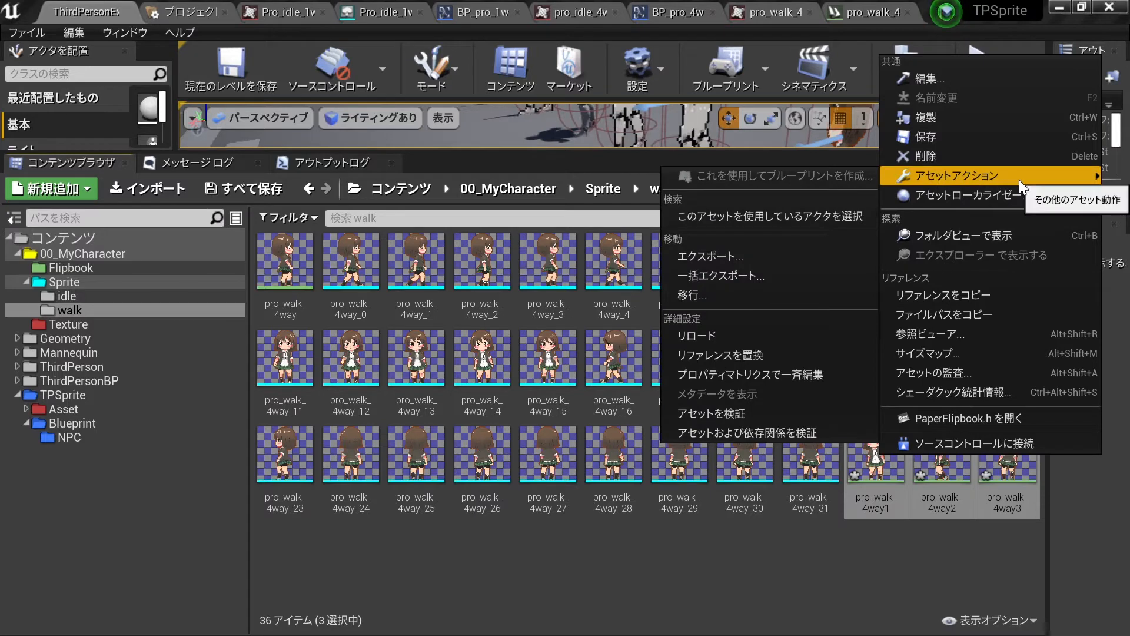
{"action": "left_click", "coordinate": [725, 372]}
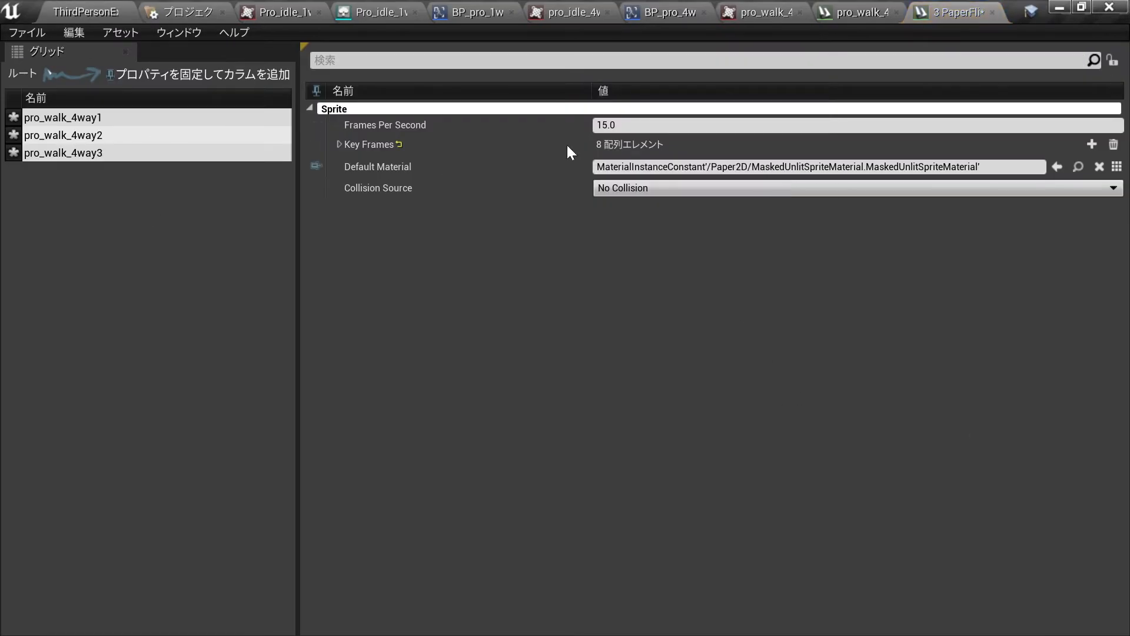
Set Frames Per Second to 8 for the three flipbooks and save them
{"action": "left_click", "coordinate": [622, 120]}
{"action": "type", "text": "8"}
{"action": "key", "text": "Return"}
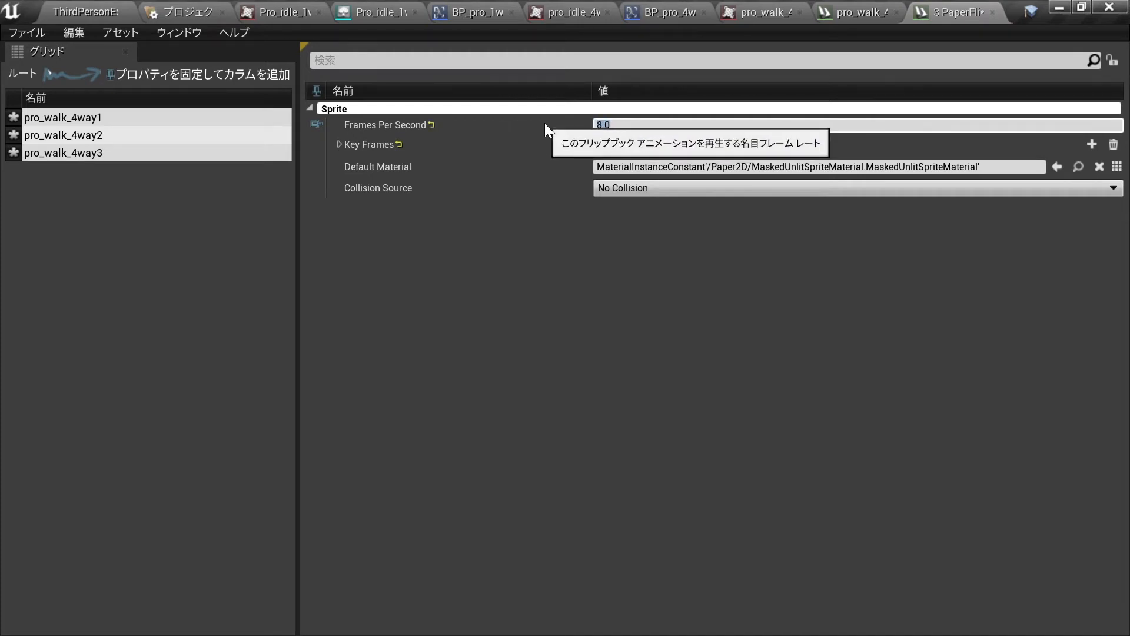
{"action": "left_click", "coordinate": [27, 33]}
{"action": "left_click", "coordinate": [48, 130]}
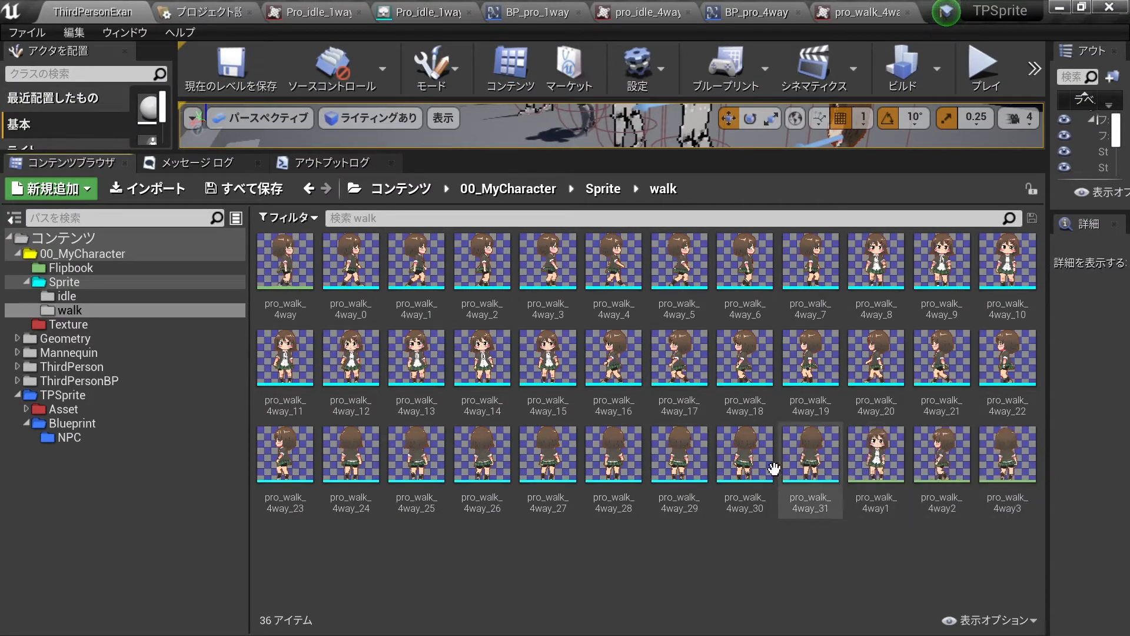
Open sprite pro_walk_4way_1, widen its details area and set its Pivot Mode to Bottom Center
{"action": "left_click", "coordinate": [412, 289]}
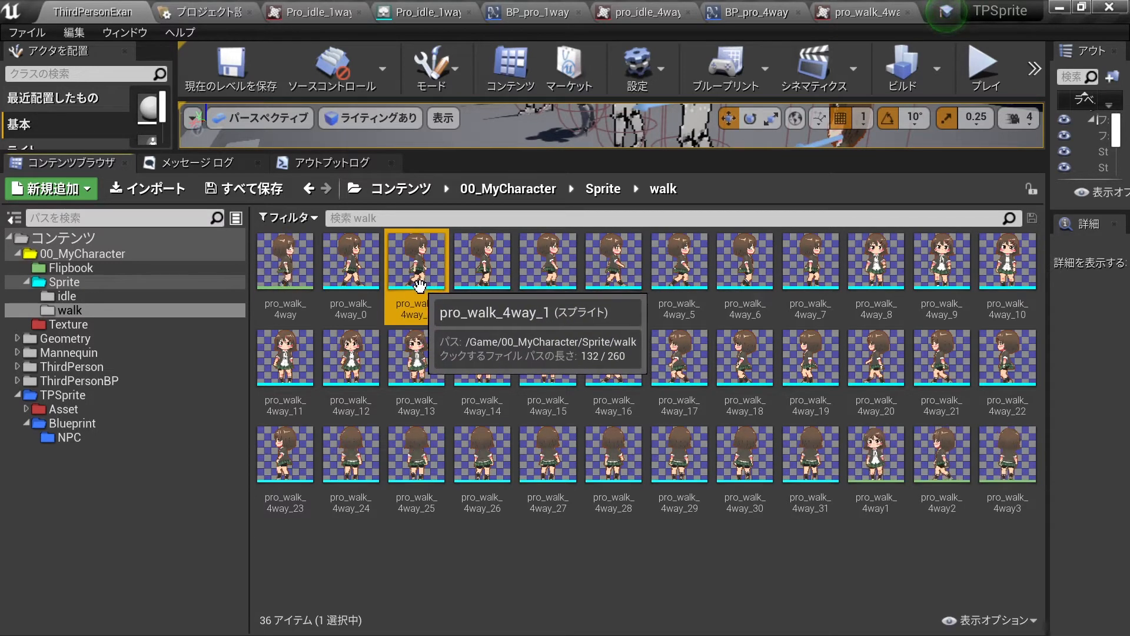
{"action": "double_click", "coordinate": [419, 264]}
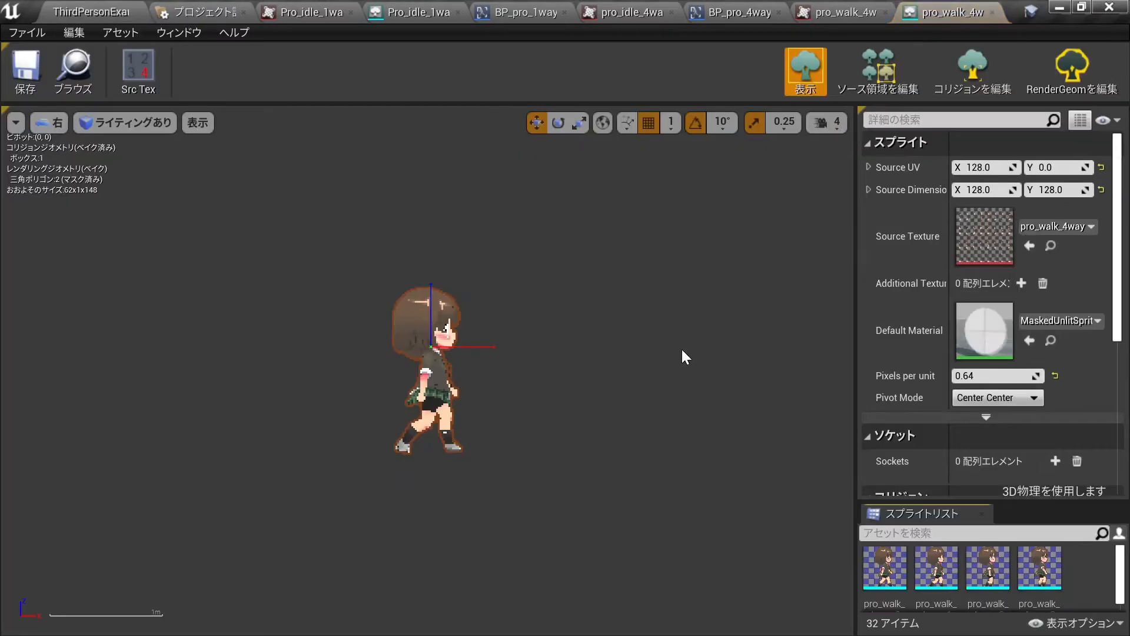
{"action": "left_click_drag", "start_coordinate": [857, 395], "coordinate": [582, 400]}
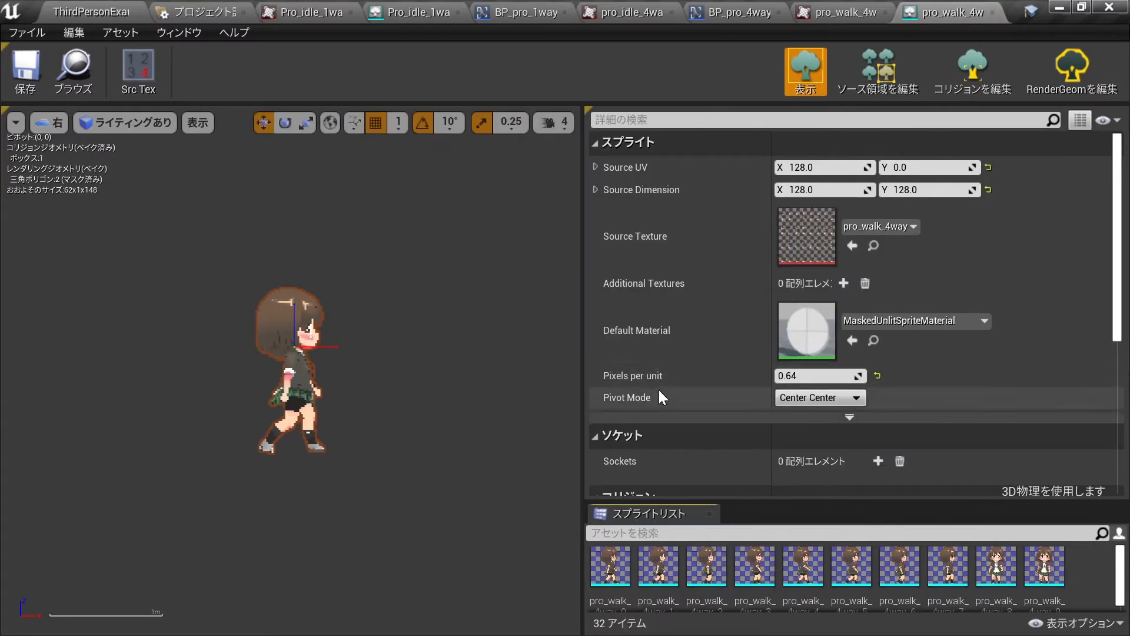
{"action": "left_click", "coordinate": [821, 398]}
{"action": "left_click", "coordinate": [794, 492]}
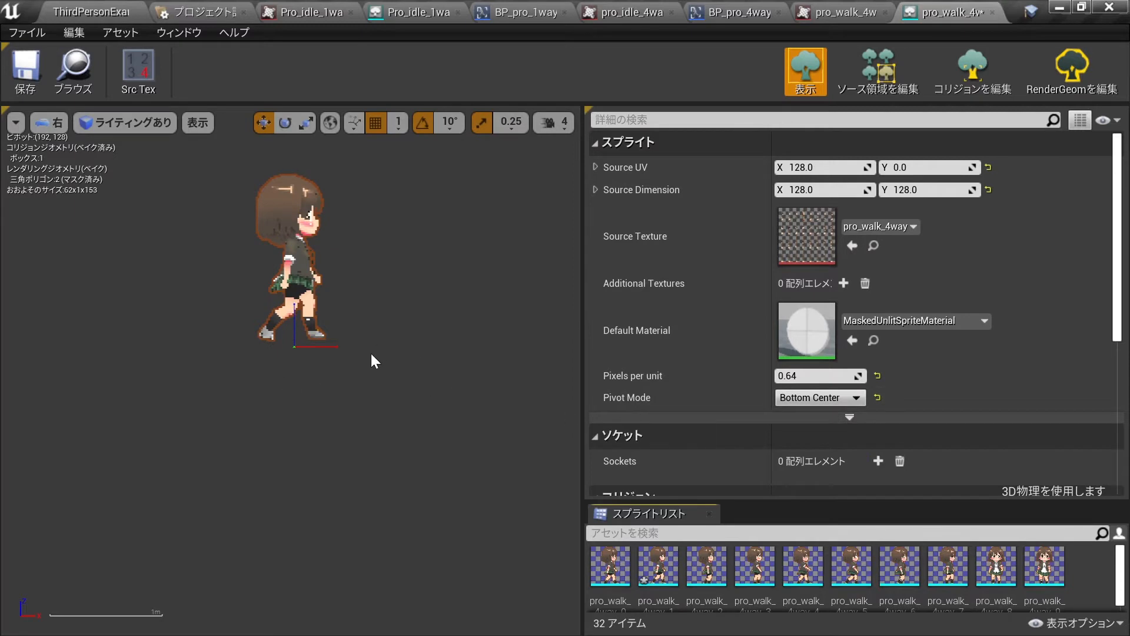
Switch the sprite's Pivot Mode to Custom, set the Custom Pivot Point Y to 125 and save the sprite
{"action": "scroll", "coordinate": [294, 348], "scroll_direction": "up", "scroll_amount": 3}
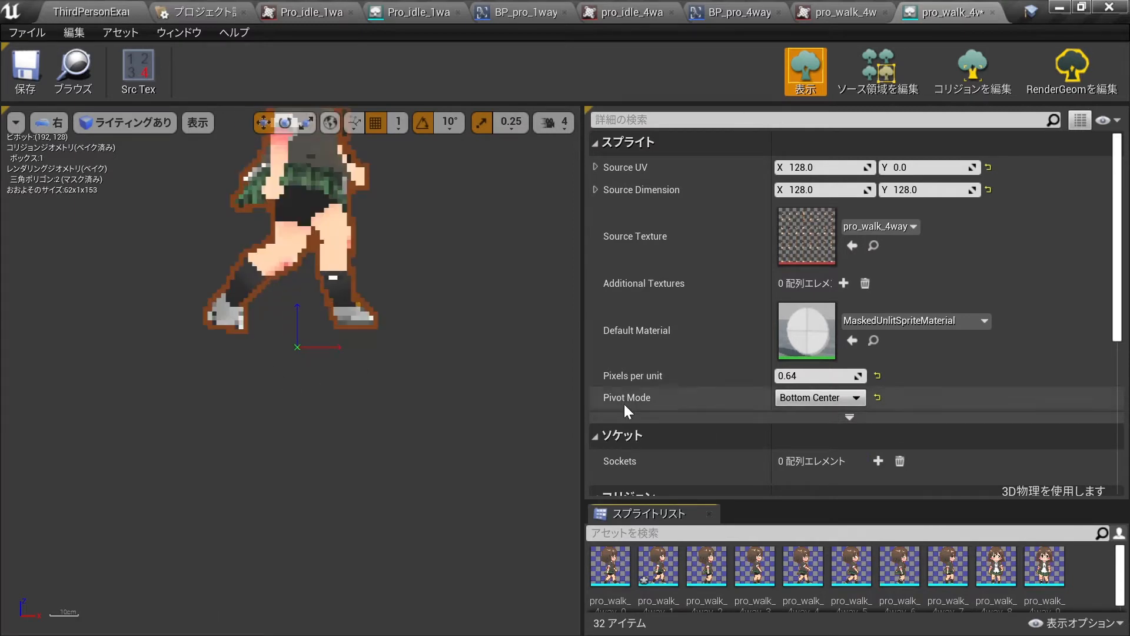
{"action": "left_click", "coordinate": [825, 397]}
{"action": "left_click", "coordinate": [789, 514]}
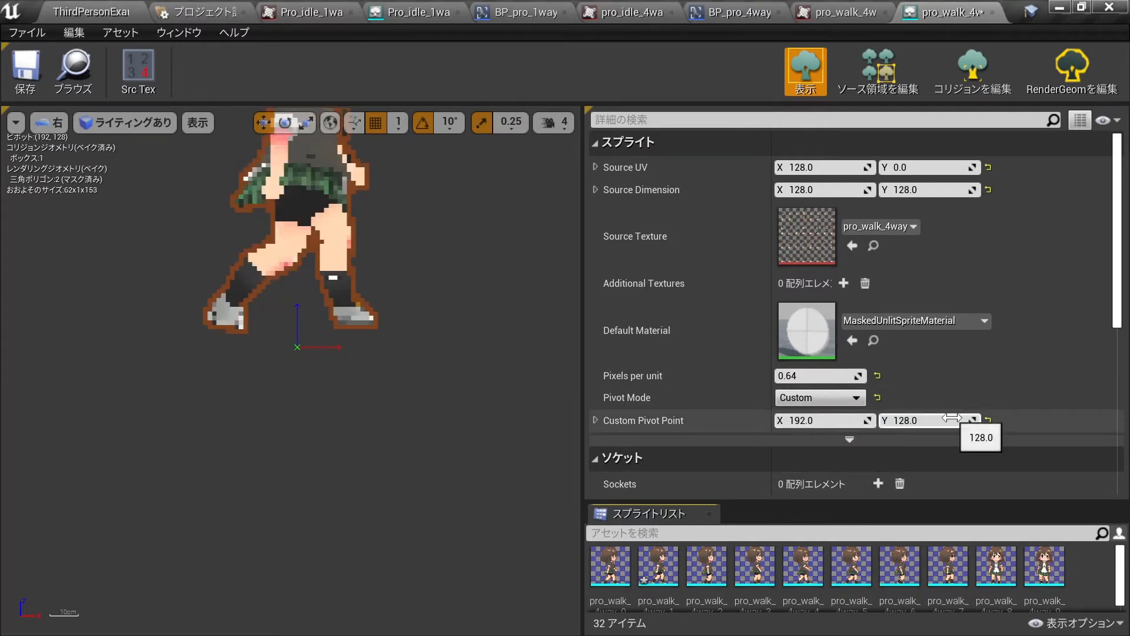
{"action": "type", "text": "125"}
{"action": "key", "text": "Return"}
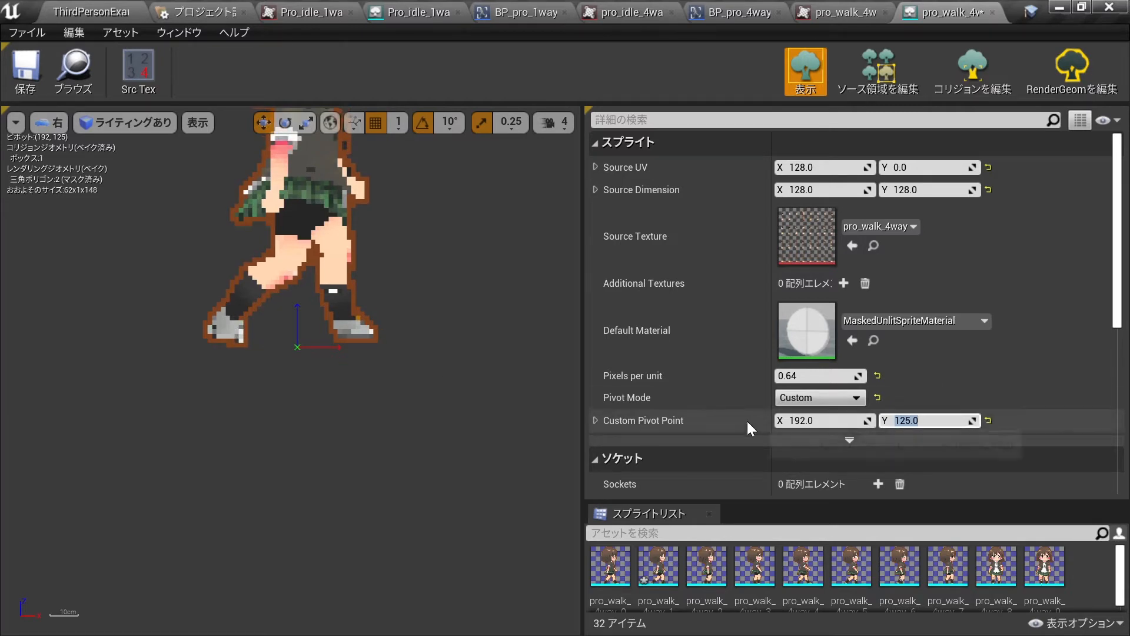
{"action": "left_click", "coordinate": [37, 65]}
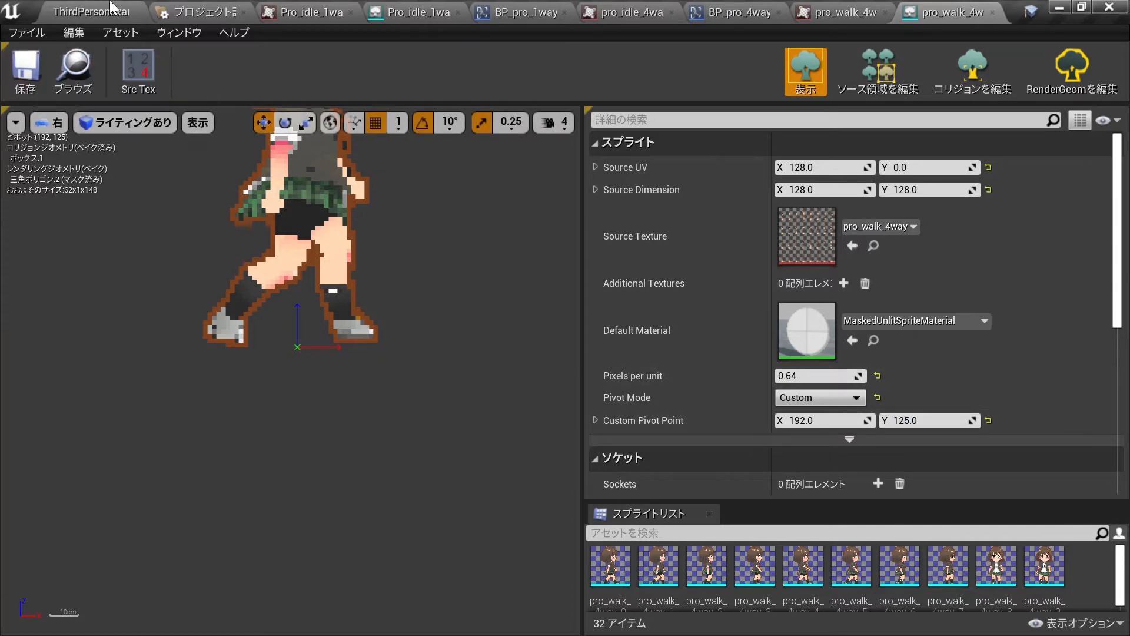
Return to the walk folder and open sprites pro_walk_4way_0 to pro_walk_4way_31 together in the property matrix
{"action": "left_click", "coordinate": [110, 8]}
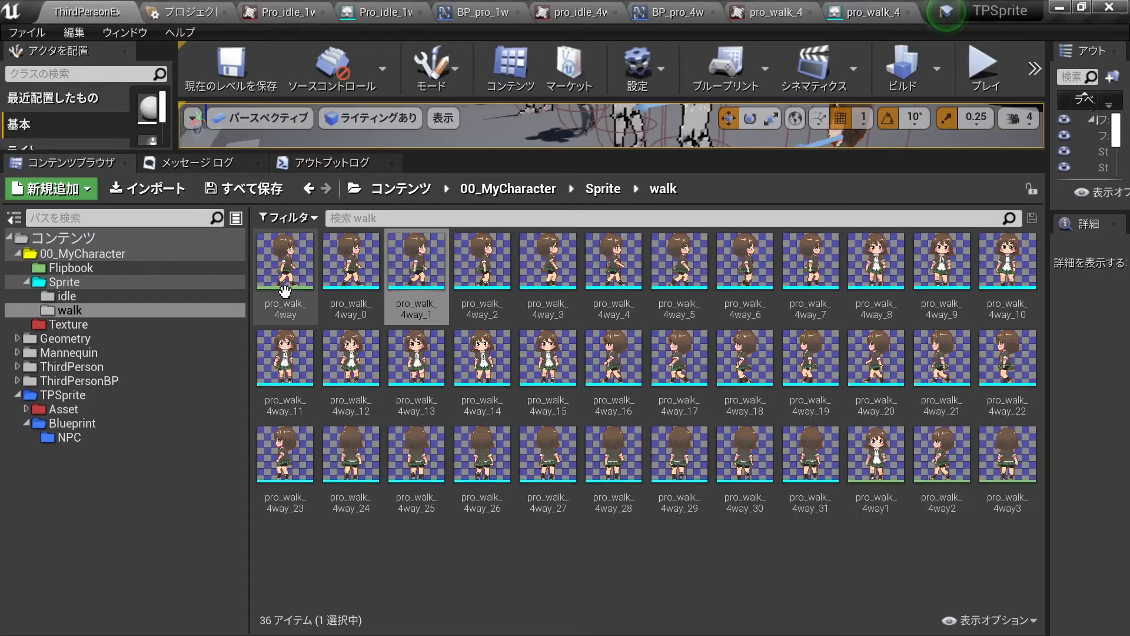
{"action": "left_click", "coordinate": [361, 272]}
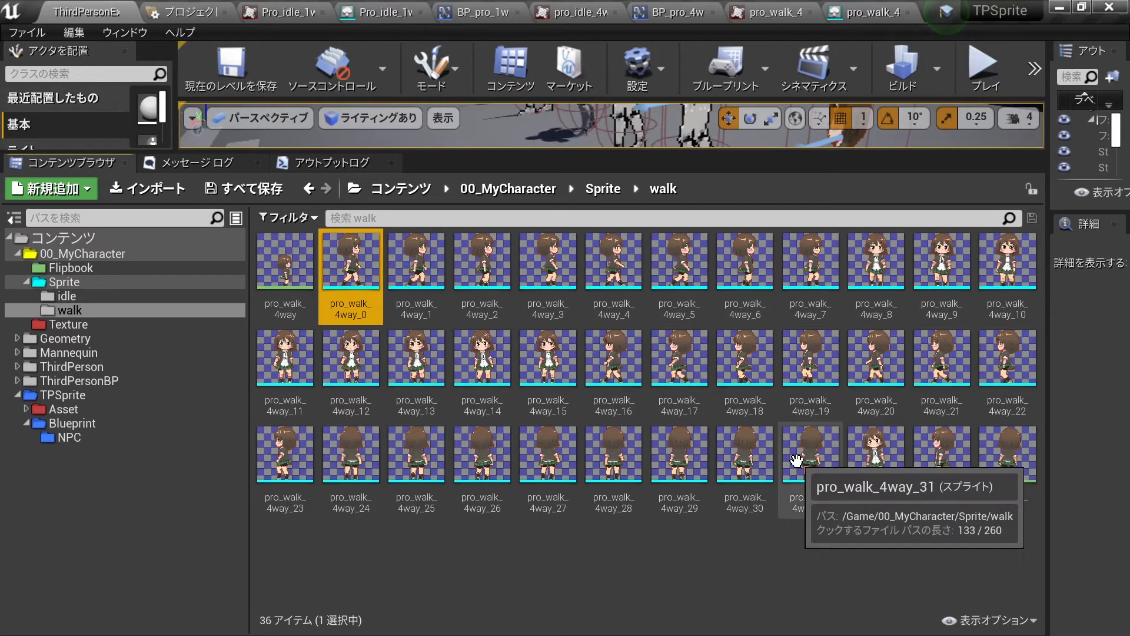
{"action": "left_click", "coordinate": [802, 459], "text": "shift"}
{"action": "right_click", "coordinate": [802, 459]}
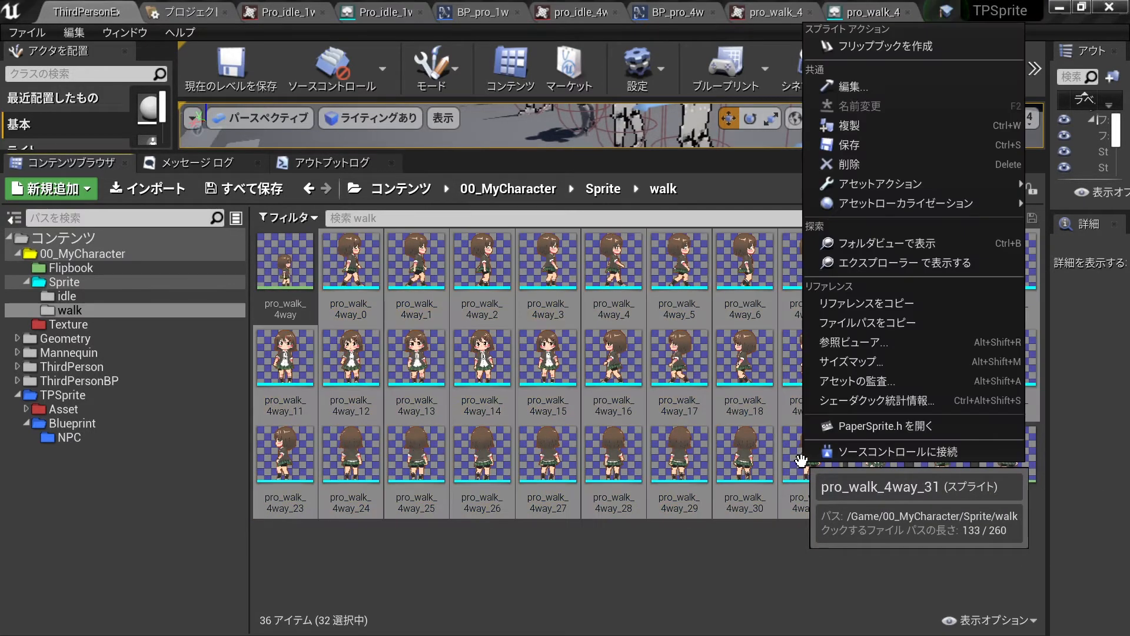
{"action": "mouse_move", "coordinate": [905, 185]}
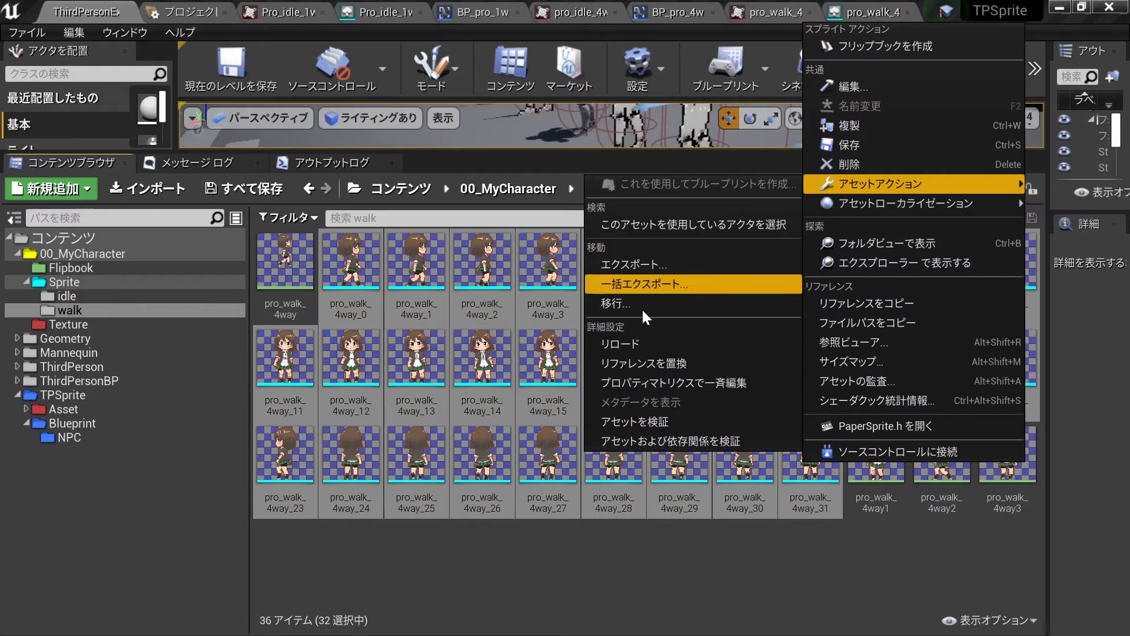
{"action": "left_click", "coordinate": [649, 382]}
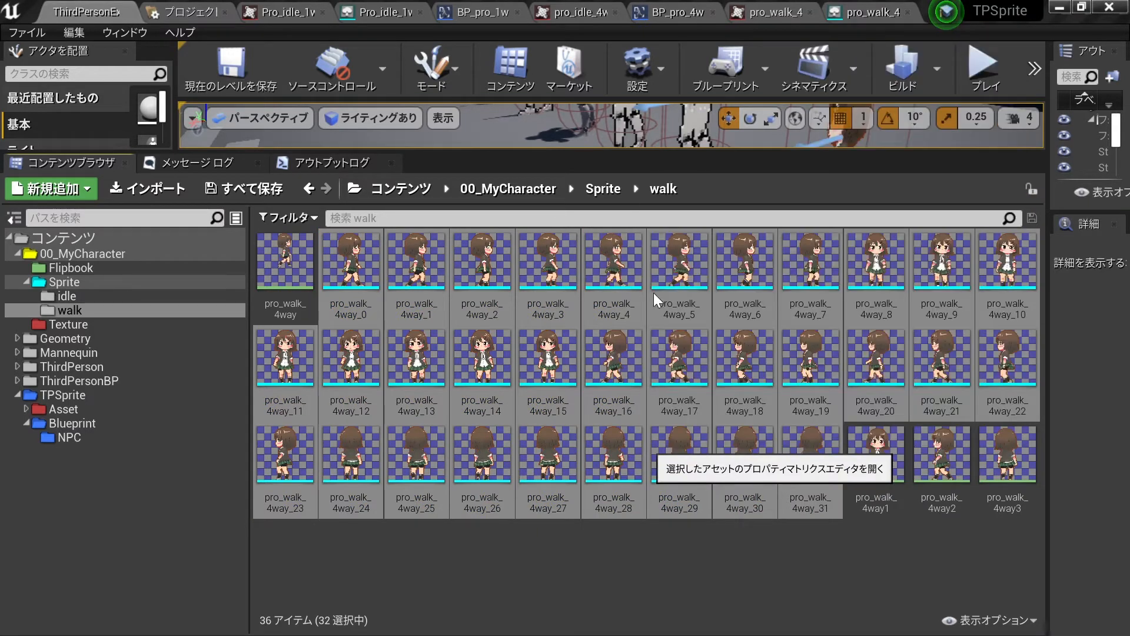
Set Pivot Mode of all the walk sprites to Bottom Center, then switch it to Custom
{"action": "left_click", "coordinate": [616, 348]}
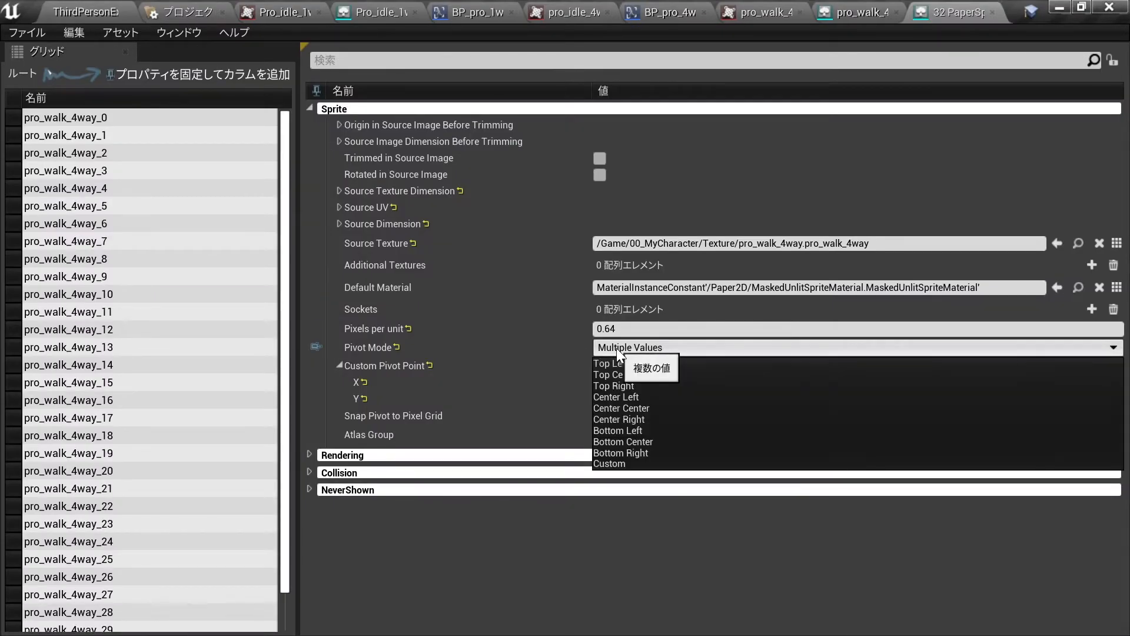
{"action": "left_click", "coordinate": [608, 440]}
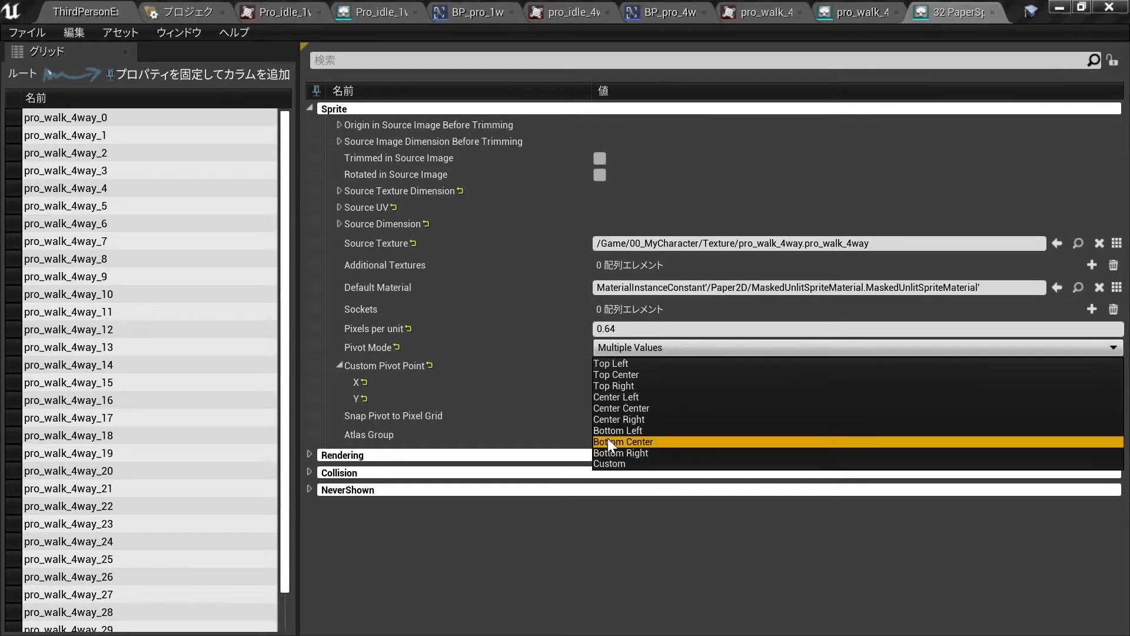
{"action": "left_click", "coordinate": [610, 347]}
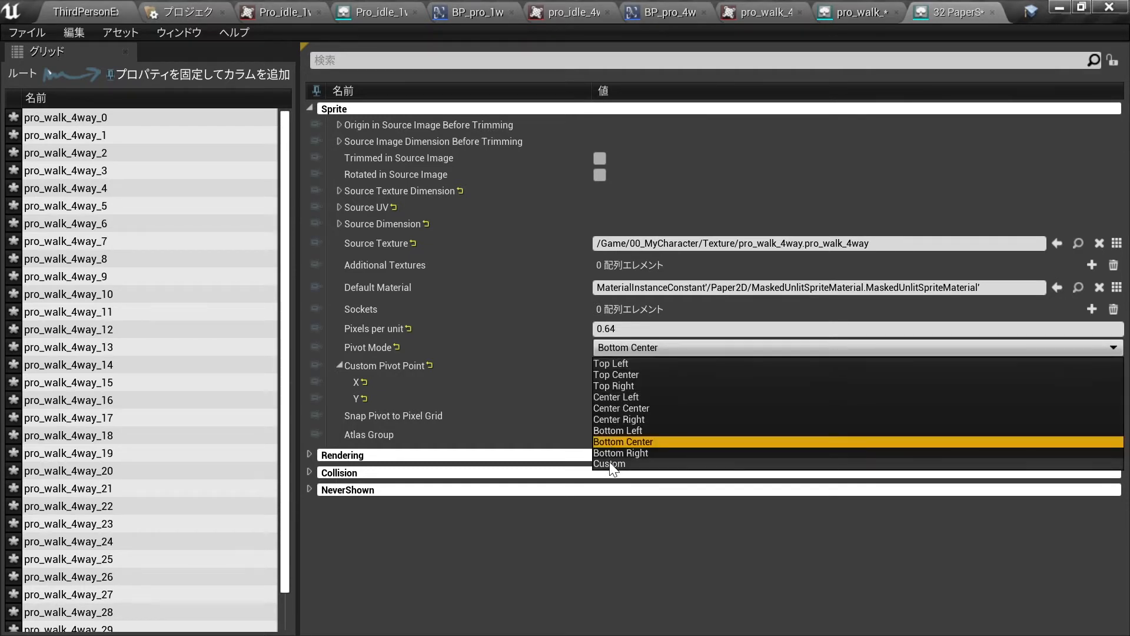
{"action": "left_click", "coordinate": [610, 463]}
Set the Custom Pivot Point Y to 125 for sprites pro_walk_4way_0 to pro_walk_4way_7
{"action": "left_click", "coordinate": [176, 122]}
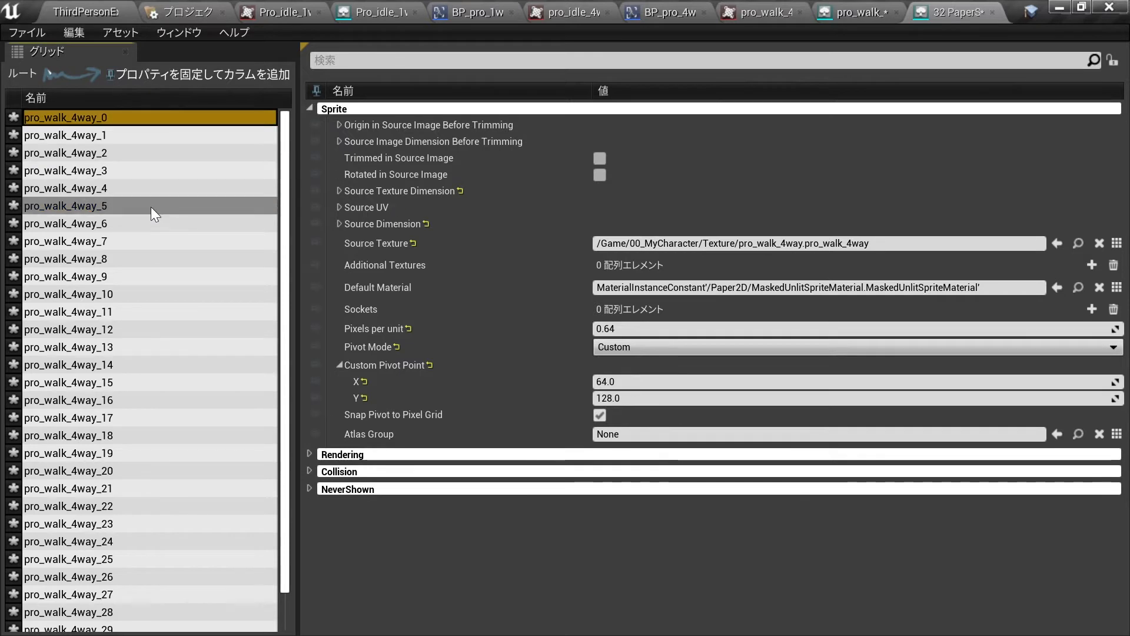
{"action": "left_click", "coordinate": [141, 241], "text": "shift"}
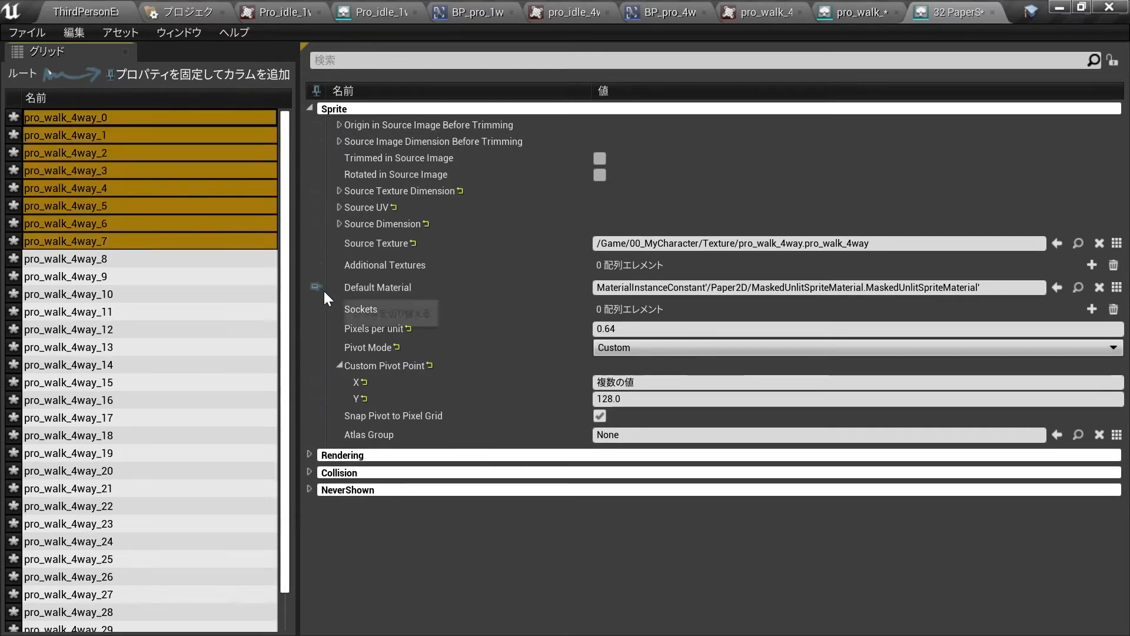
{"action": "left_click", "coordinate": [647, 398]}
{"action": "type", "text": "125"}
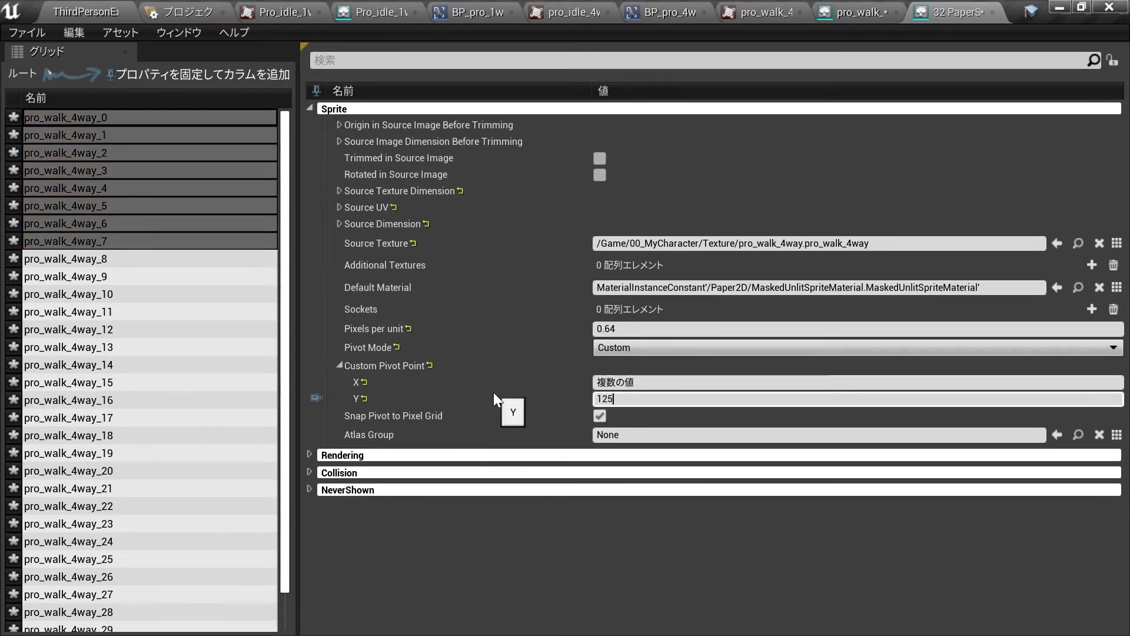
{"action": "key", "text": "Return"}
Set the Custom Pivot Point Y to 253 for sprites pro_walk_4way_8 to pro_walk_4way_15
{"action": "left_click", "coordinate": [125, 259]}
{"action": "left_click", "coordinate": [134, 382], "text": "shift"}
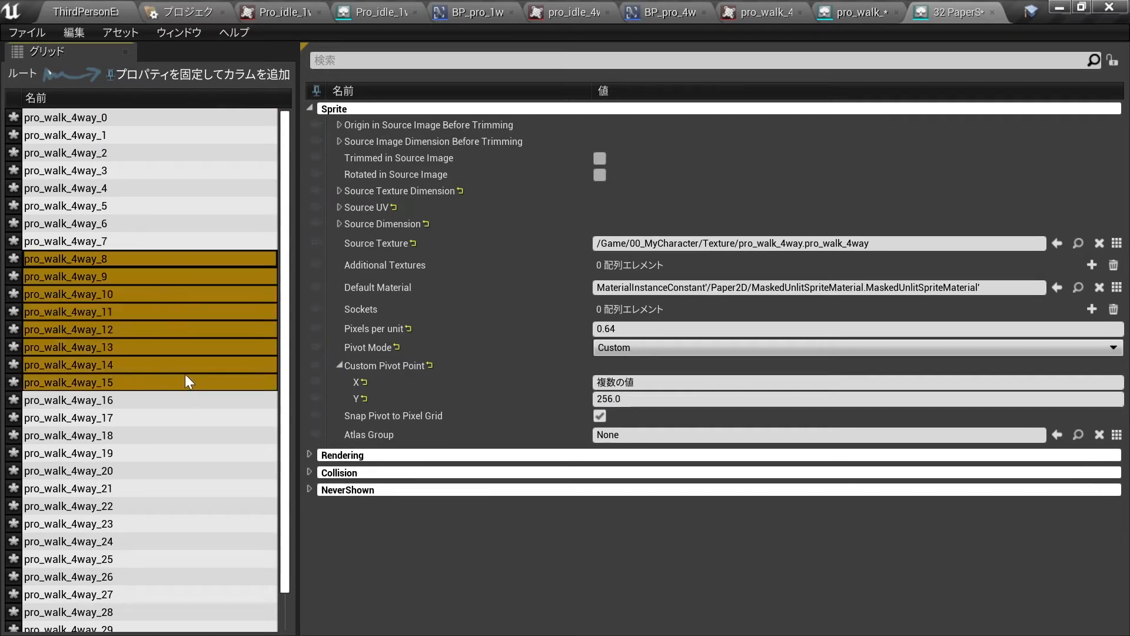
{"action": "left_click", "coordinate": [597, 399]}
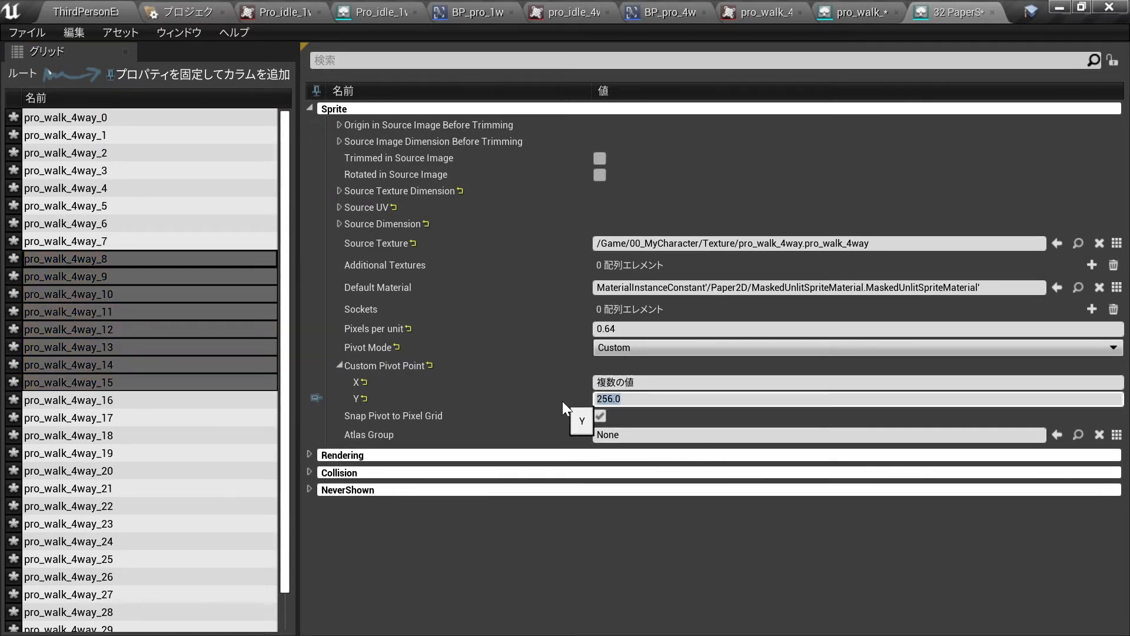
{"action": "type", "text": "253"}
{"action": "key", "text": "Return"}
Set the Custom Pivot Point Y to 381 for sprites pro_walk_4way_16 to pro_walk_4way_23
{"action": "left_click", "coordinate": [88, 400]}
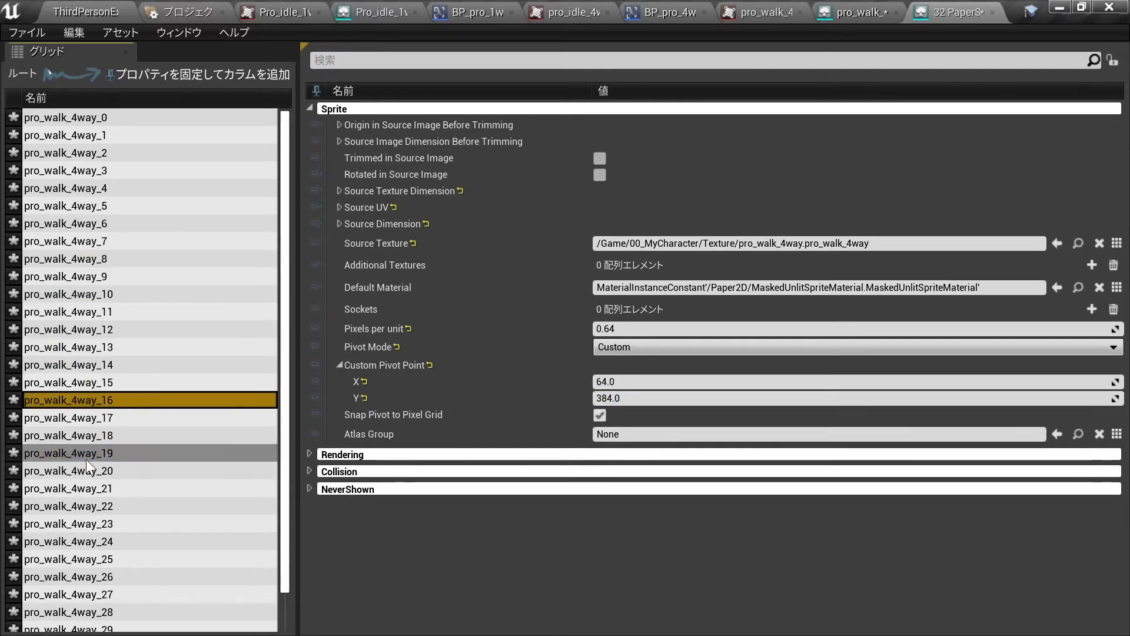
{"action": "left_click", "coordinate": [114, 524], "text": "shift"}
{"action": "left_click_drag", "start_coordinate": [628, 398], "coordinate": [515, 399]}
{"action": "type", "text": "381"}
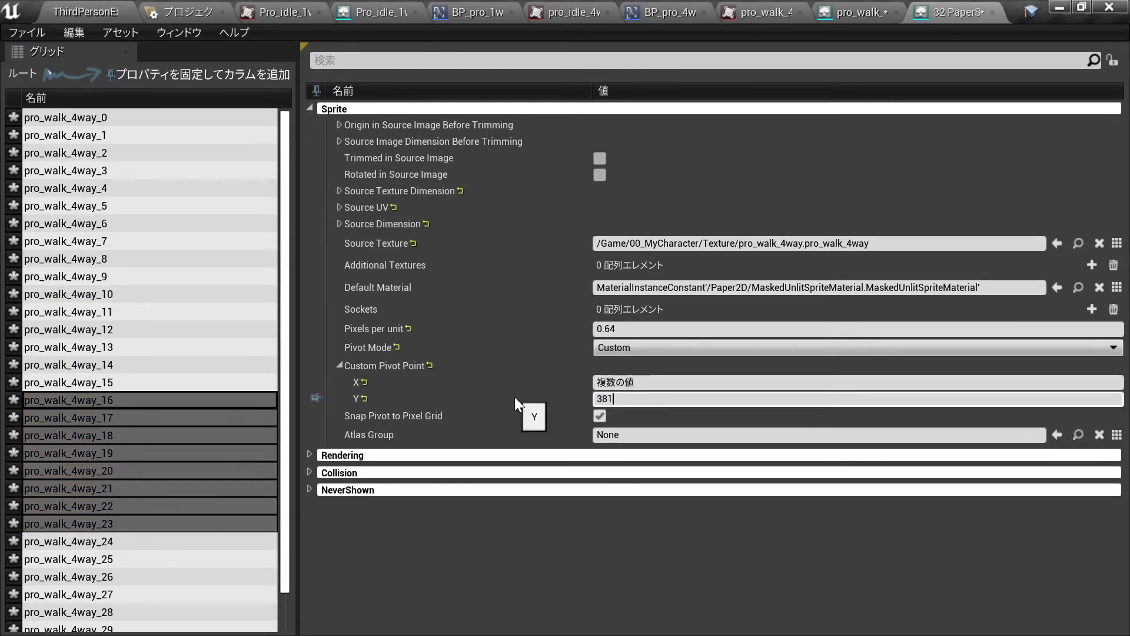
{"action": "key", "text": "Return"}
Set the Custom Pivot Point Y to 509 for sprites pro_walk_4way_24 to pro_walk_4way_31 and save all the changes
{"action": "left_click", "coordinate": [118, 544]}
{"action": "scroll", "coordinate": [141, 545], "scroll_direction": "down", "scroll_amount": 2}
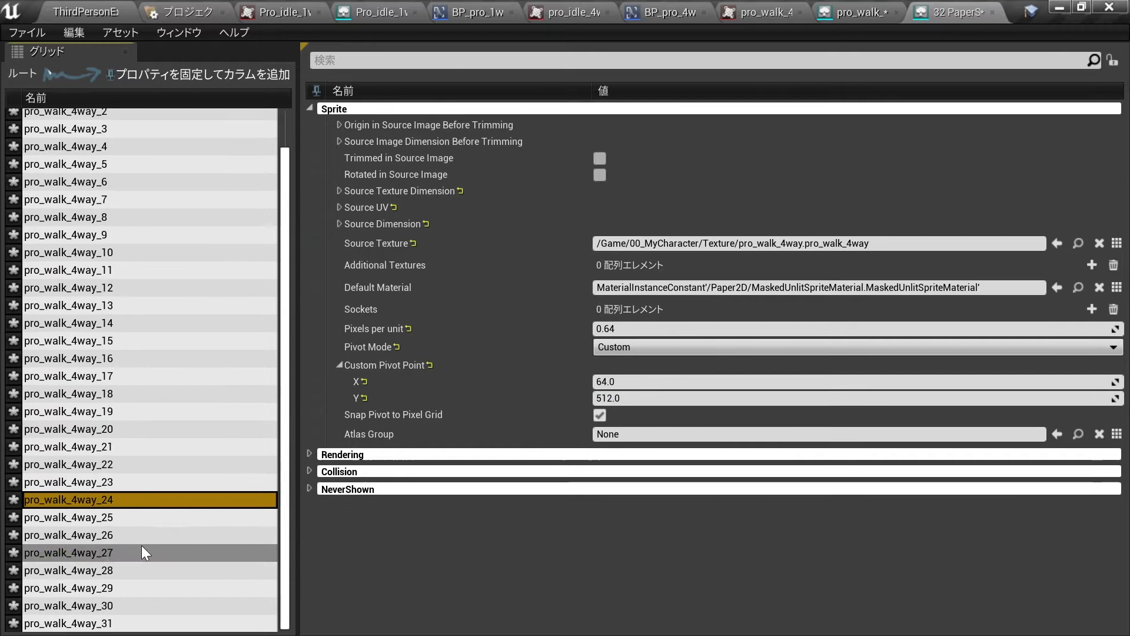
{"action": "left_click", "coordinate": [120, 625], "text": "shift"}
{"action": "left_click", "coordinate": [695, 399]}
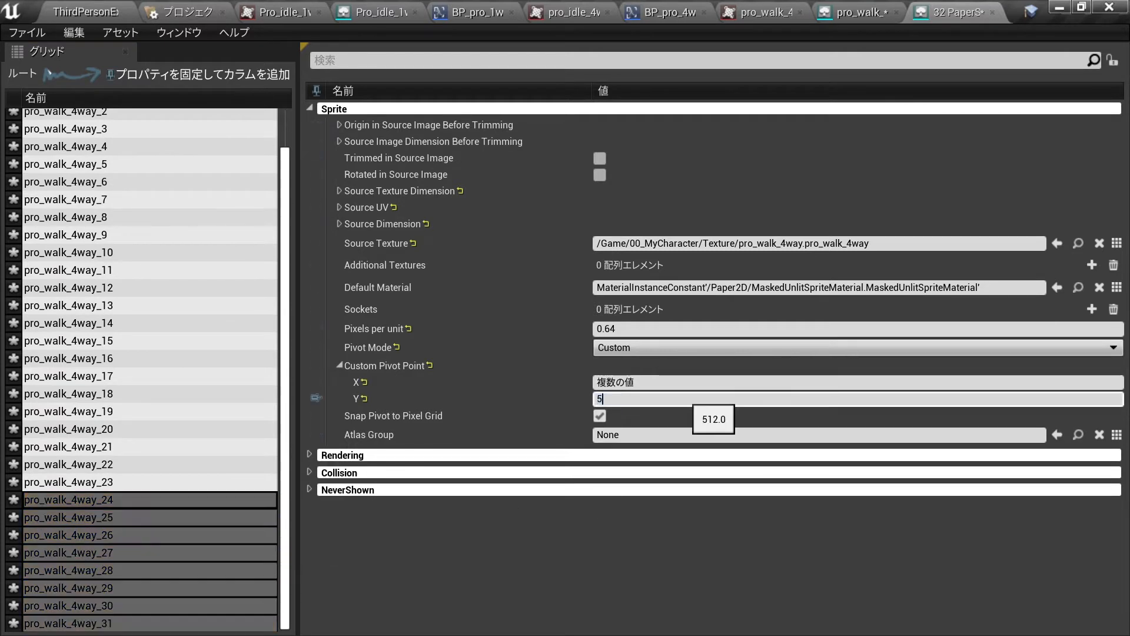
{"action": "left_click", "coordinate": [26, 34]}
{"action": "left_click", "coordinate": [44, 125]}
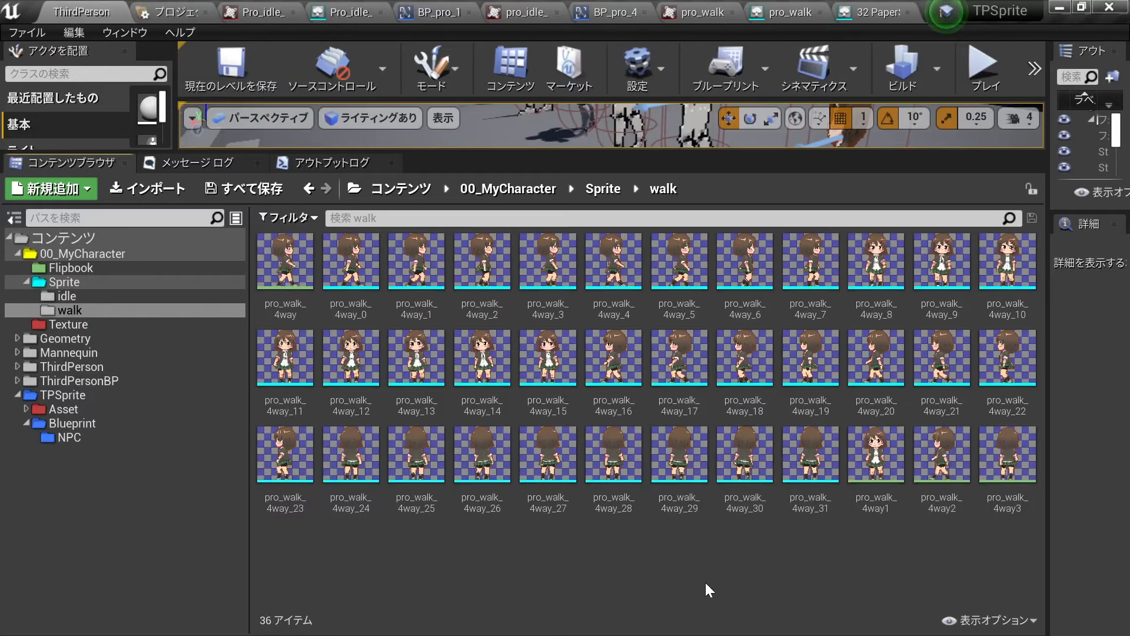
Open sprite pro_walk_4way_27 to check its pivot position against the feet, and return to the walk folder
{"action": "left_click", "coordinate": [559, 448]}
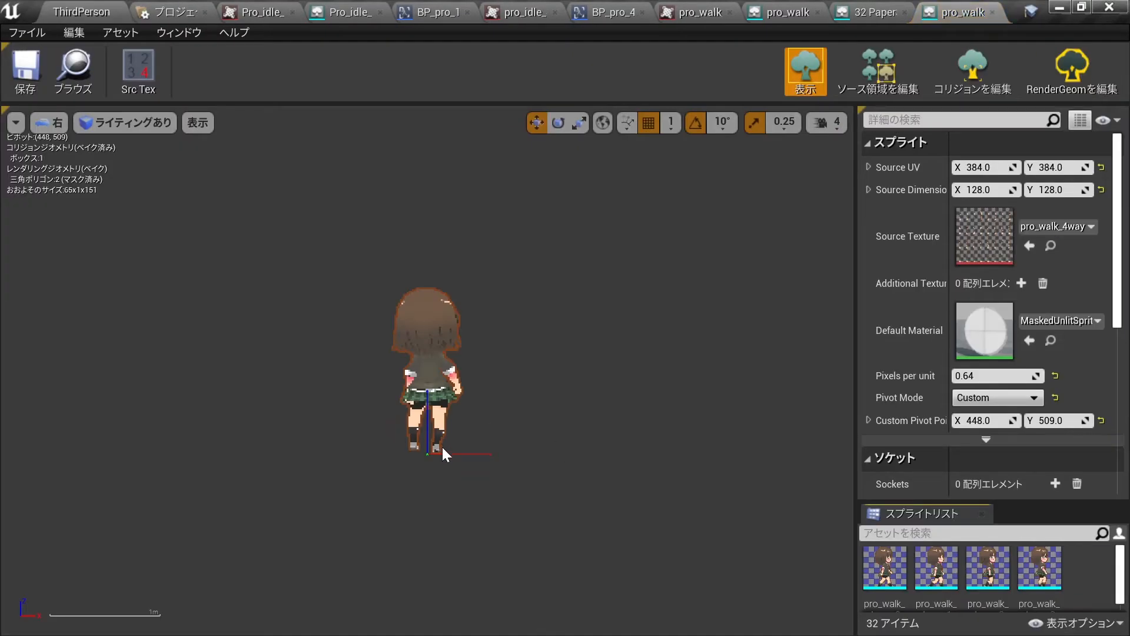
{"action": "scroll", "coordinate": [442, 446], "scroll_direction": "up", "scroll_amount": 3}
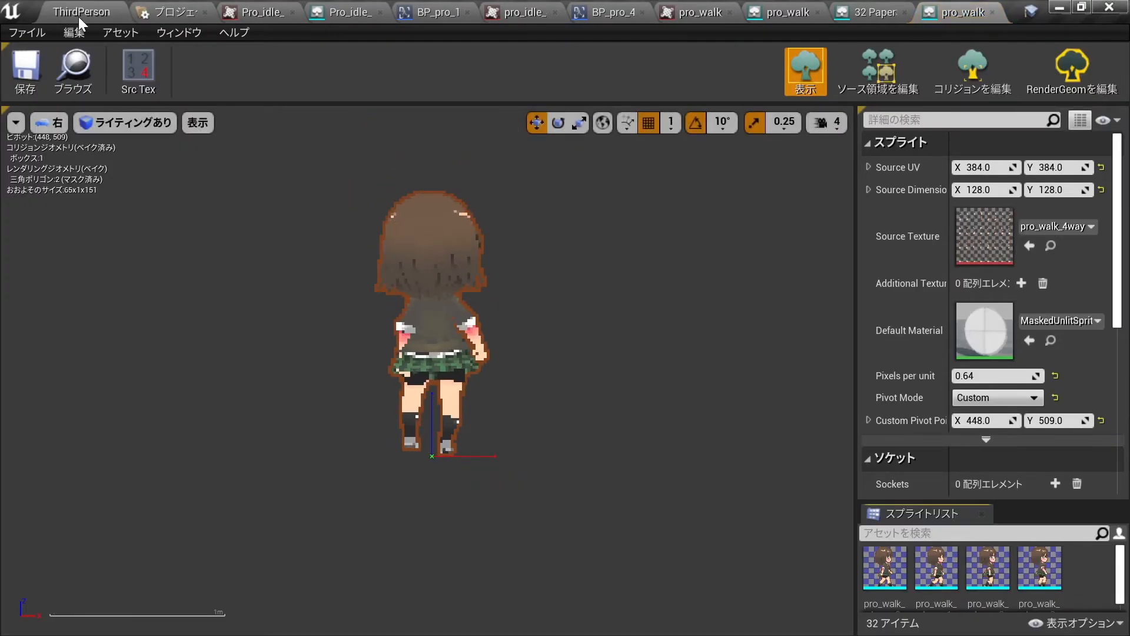
{"action": "left_click", "coordinate": [79, 16]}
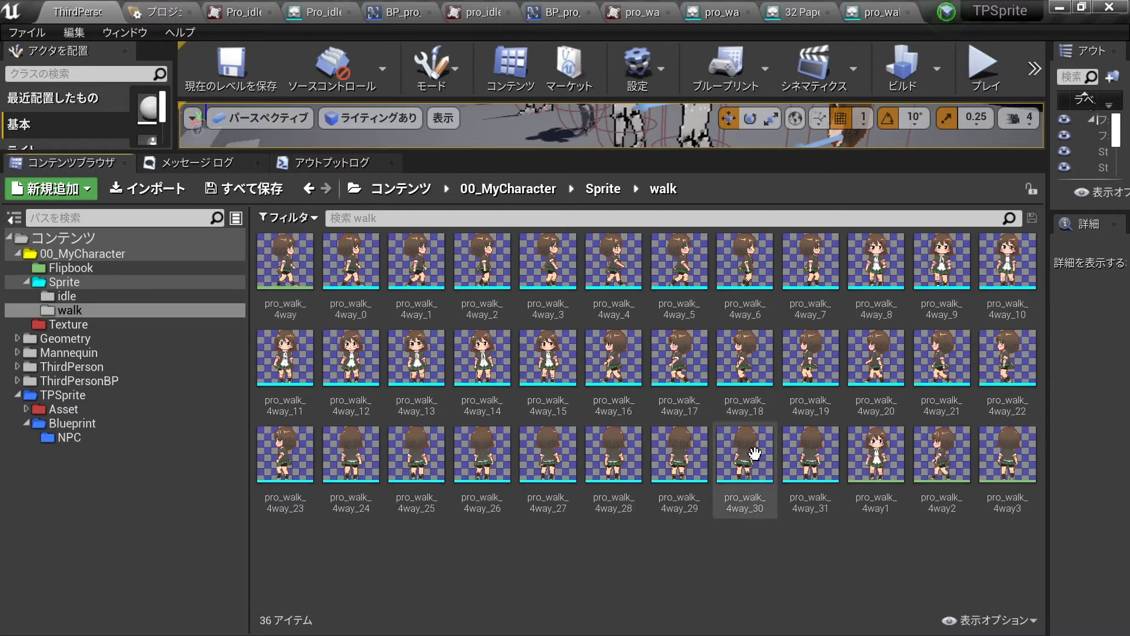
Preview the flipbook pro_walk_4way, return to the walk folder and rename the flipbook to pro_001_walk_4way
{"action": "left_click", "coordinate": [287, 304]}
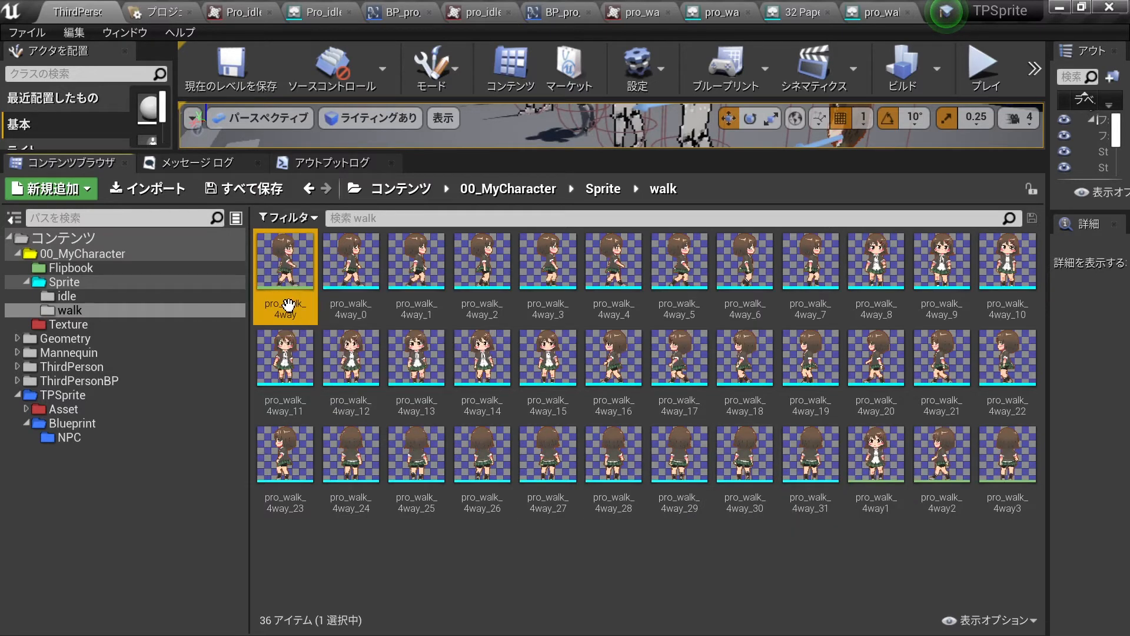
{"action": "double_click", "coordinate": [287, 303]}
{"action": "left_click", "coordinate": [76, 6]}
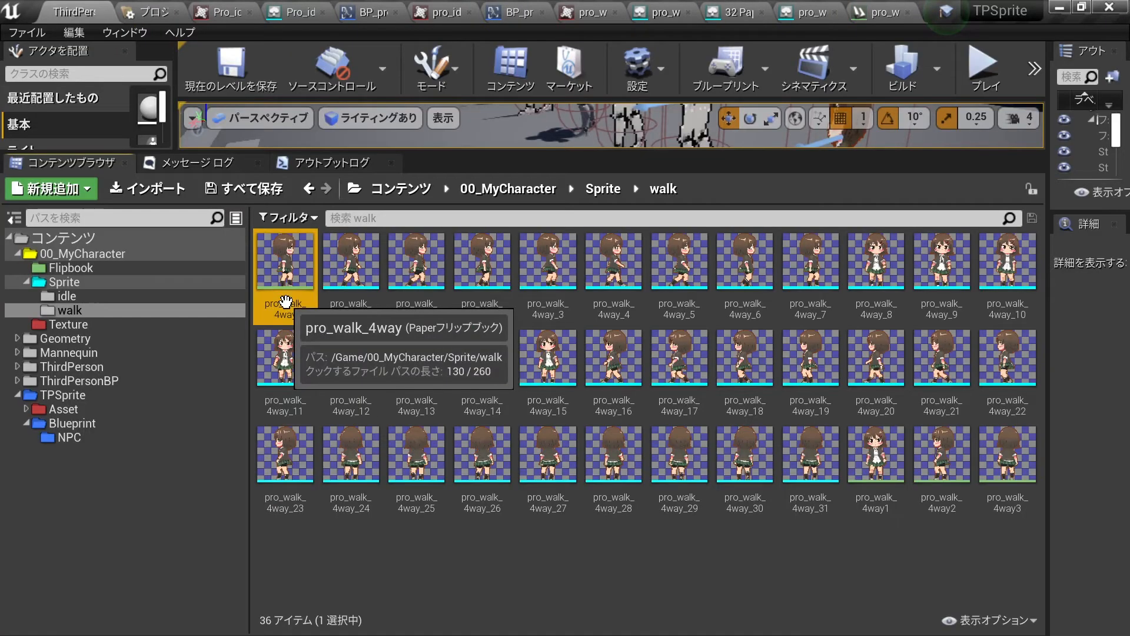
{"action": "left_click", "coordinate": [270, 308]}
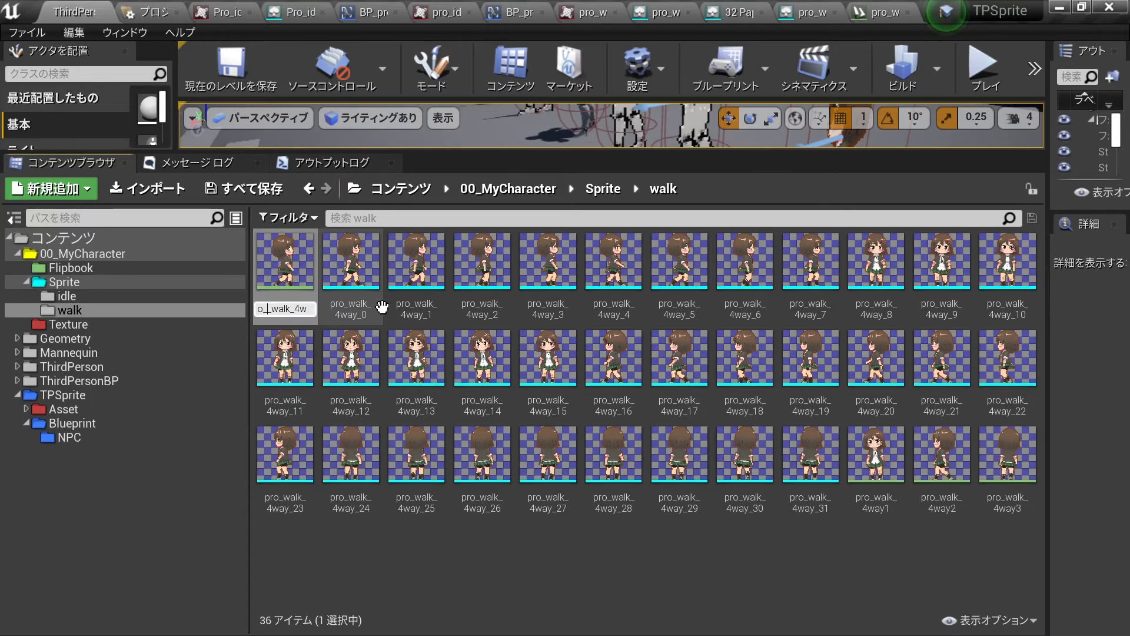
{"action": "key", "text": "Return"}
Rename the flipbook pro_walk_4way1 to pro_101_walk_4way1
{"action": "left_click", "coordinate": [875, 502]}
{"action": "key", "text": "F2"}
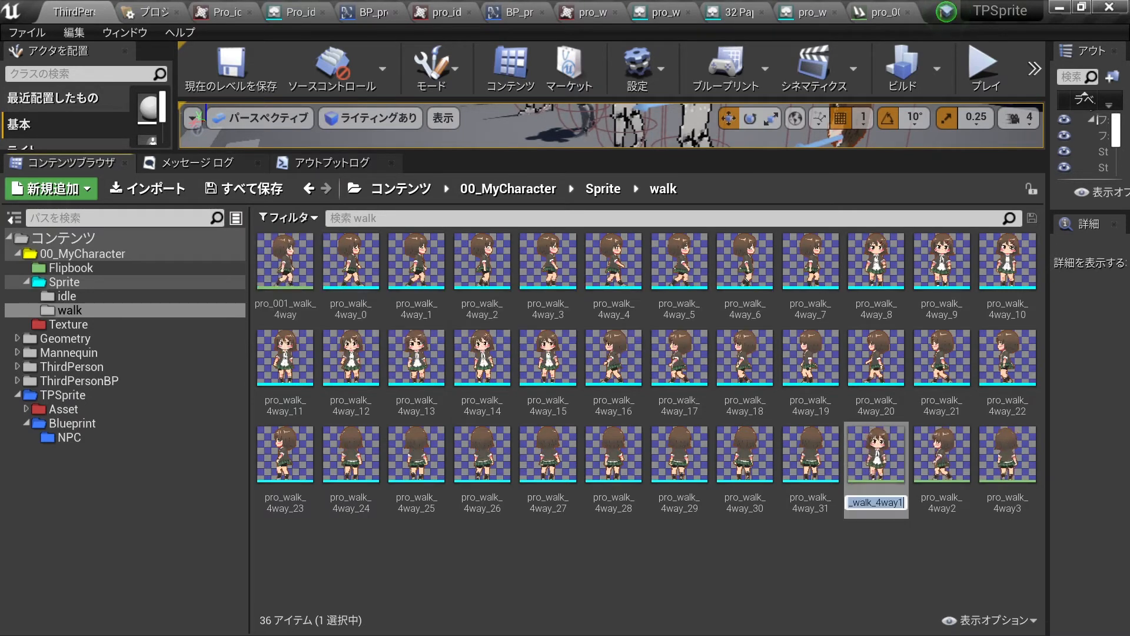
{"action": "left_click", "coordinate": [852, 502]}
{"action": "type", "text": "101_wa"}
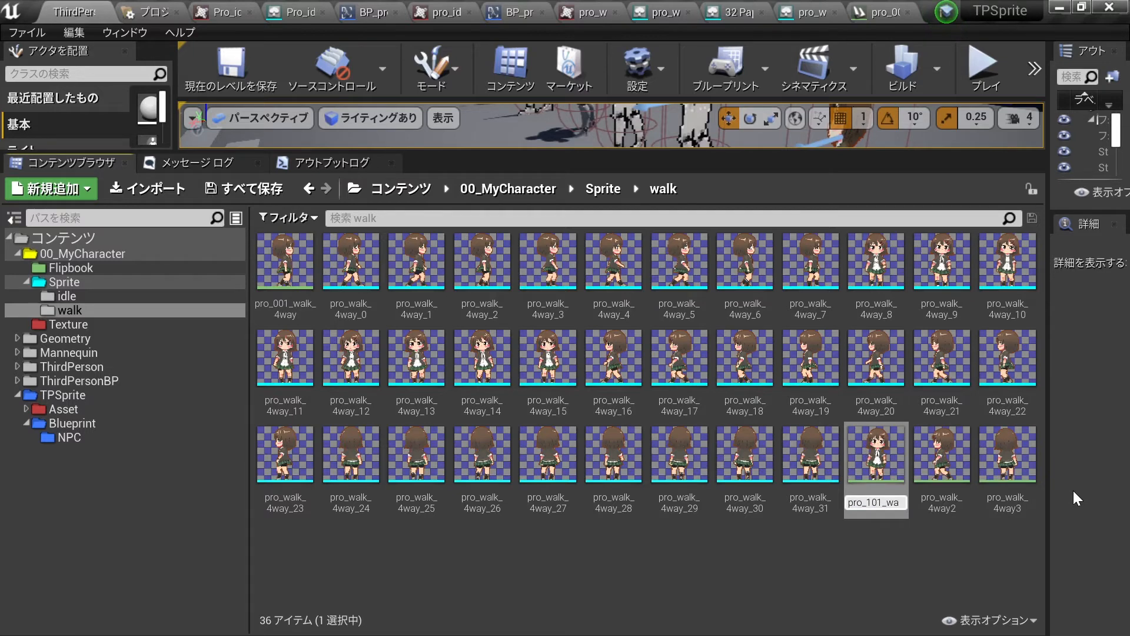
{"action": "key", "text": "Return"}
Rename the flipbooks pro_walk_4way2 to pro_201_walk_4way2 and pro_walk_4way3 to pro_301_walk_4way3
{"action": "left_click", "coordinate": [948, 497]}
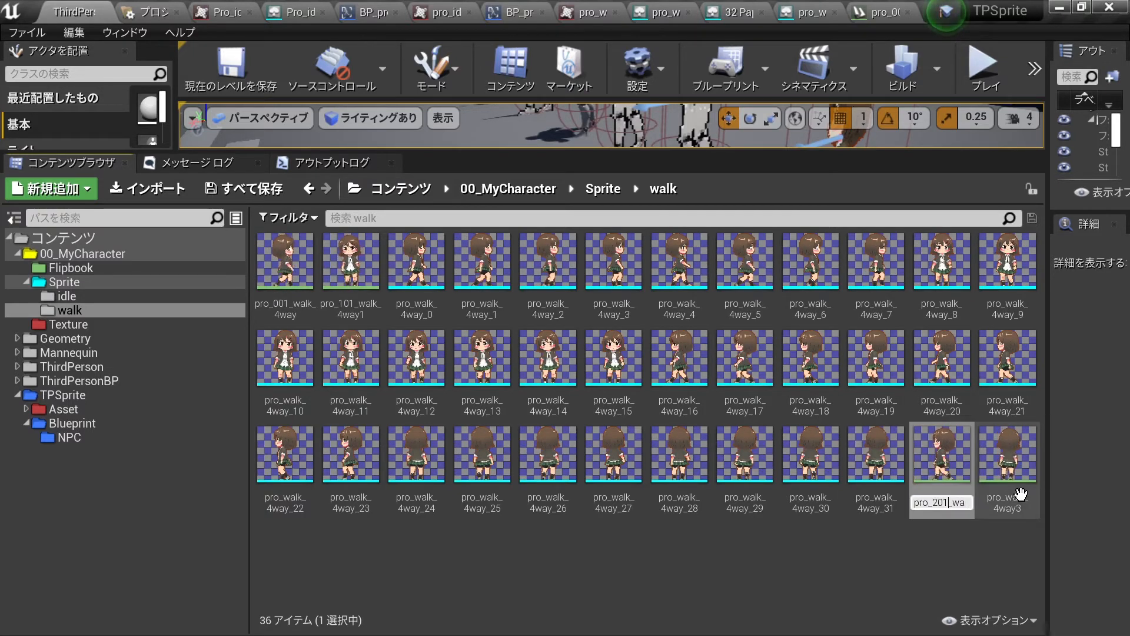
{"action": "type", "text": "_201"}
{"action": "key", "text": "Return"}
{"action": "left_click", "coordinate": [1020, 494]}
{"action": "key", "text": "F2"}
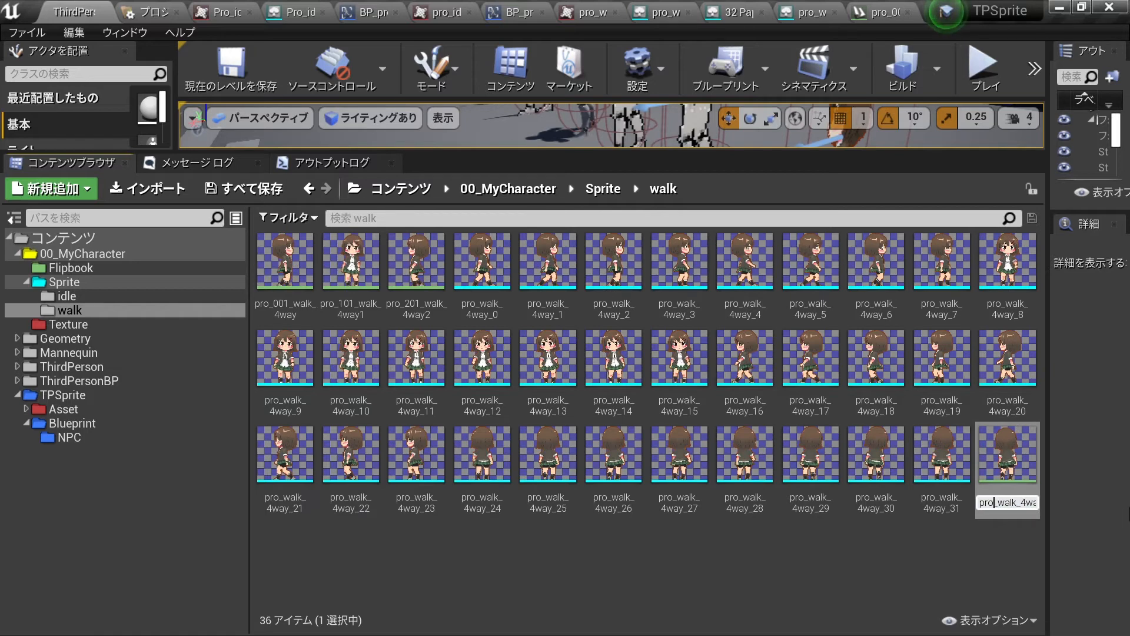
{"action": "type", "text": "301_"}
{"action": "key", "text": "Return"}
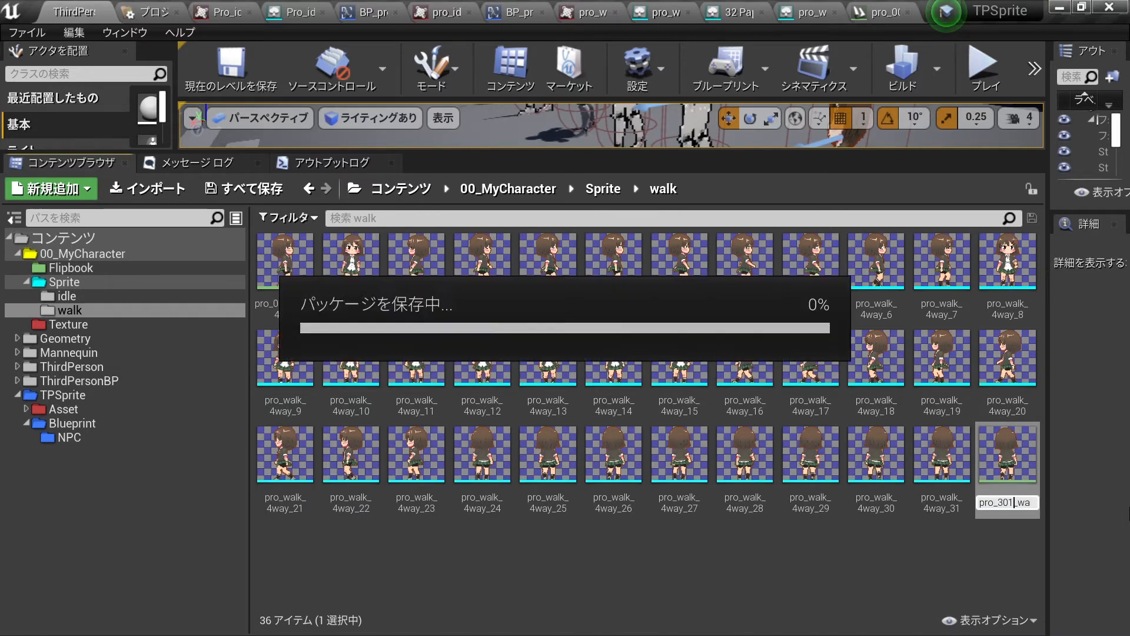
Move the four renamed walk flipbooks into the Flipbook folder and open that folder
{"action": "left_click", "coordinate": [285, 262], "text": "shift"}
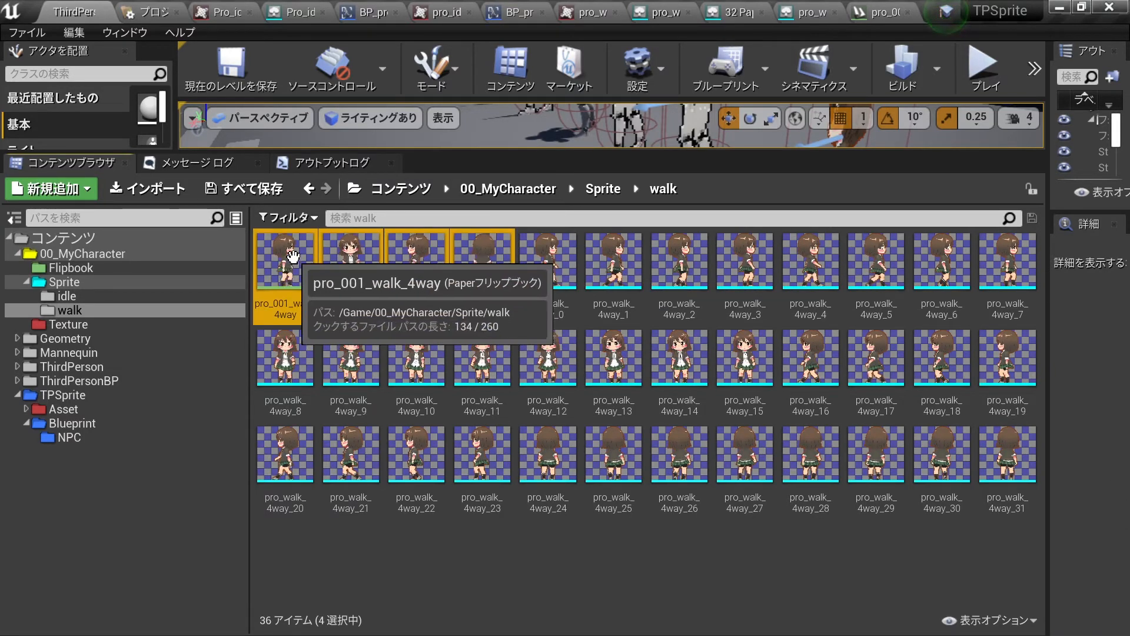
{"action": "left_click_drag", "start_coordinate": [306, 264], "coordinate": [81, 260]}
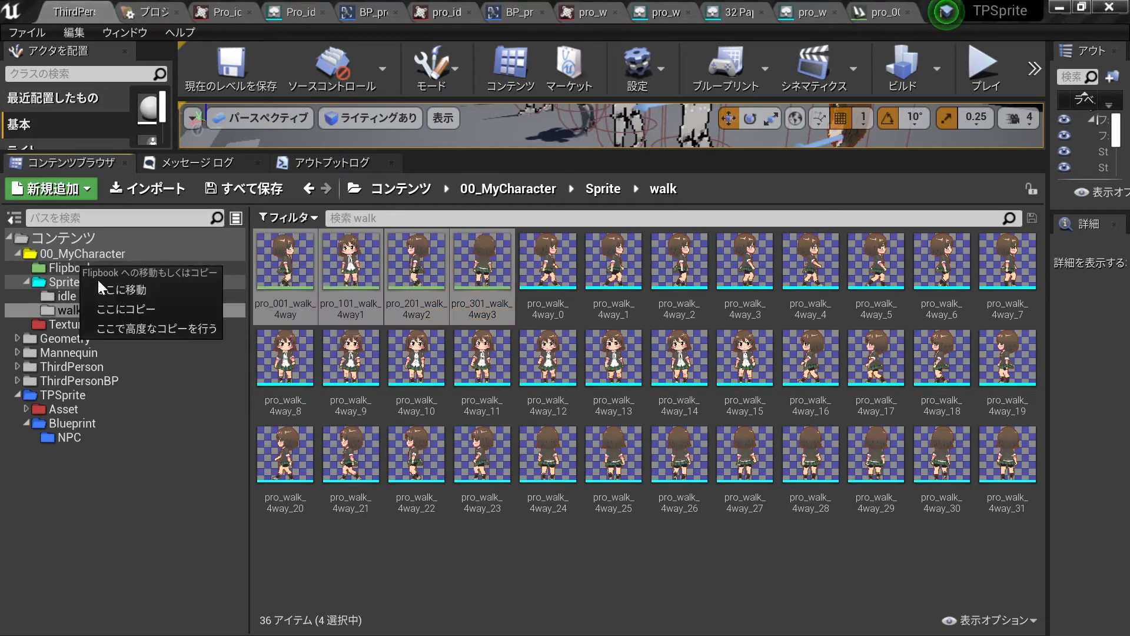
{"action": "left_click", "coordinate": [99, 283]}
{"action": "left_click", "coordinate": [71, 268]}
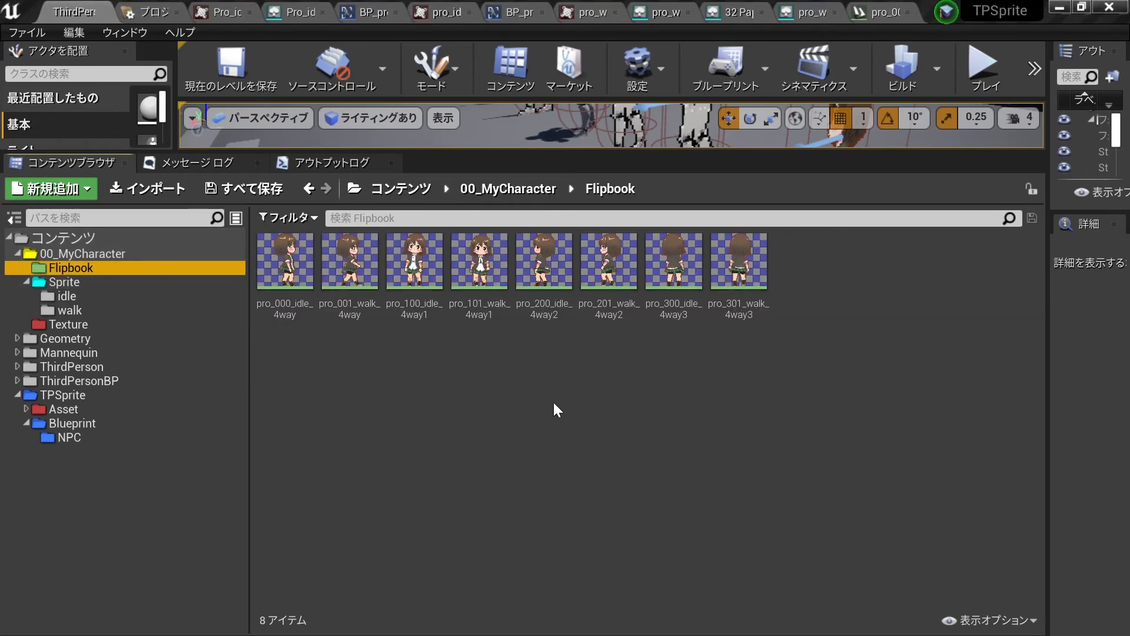
Open the BP_pro_4way blueprint from the 00_MyCharacter folder and go to its Update Flipbook function graph
{"action": "left_click", "coordinate": [134, 242]}
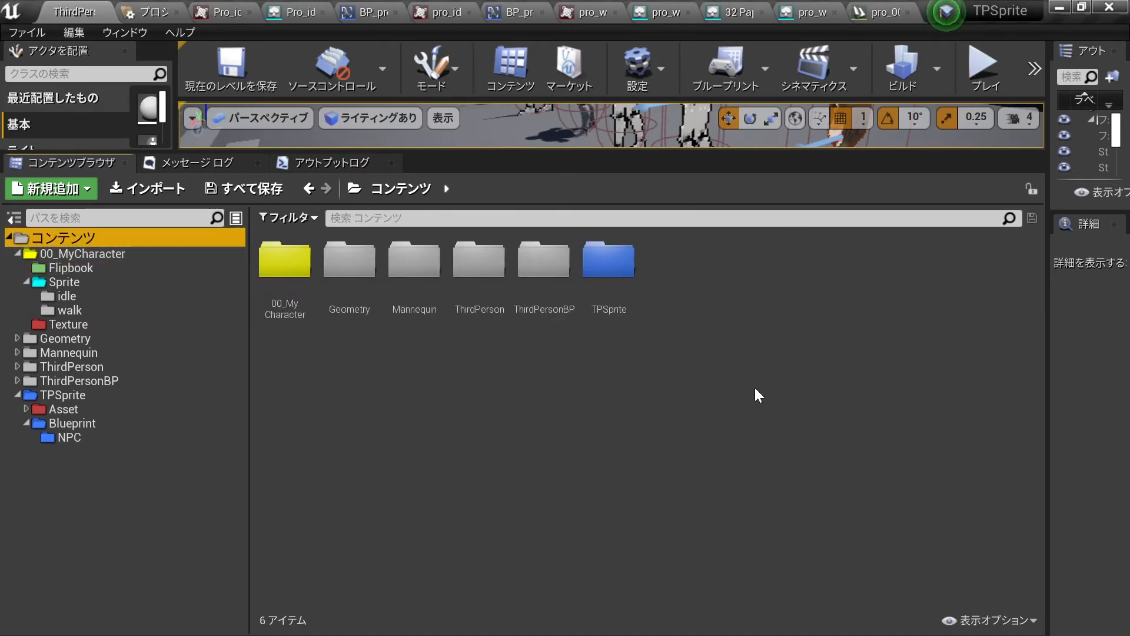
{"action": "double_click", "coordinate": [285, 259]}
{"action": "left_click", "coordinate": [547, 259]}
{"action": "double_click", "coordinate": [542, 250]}
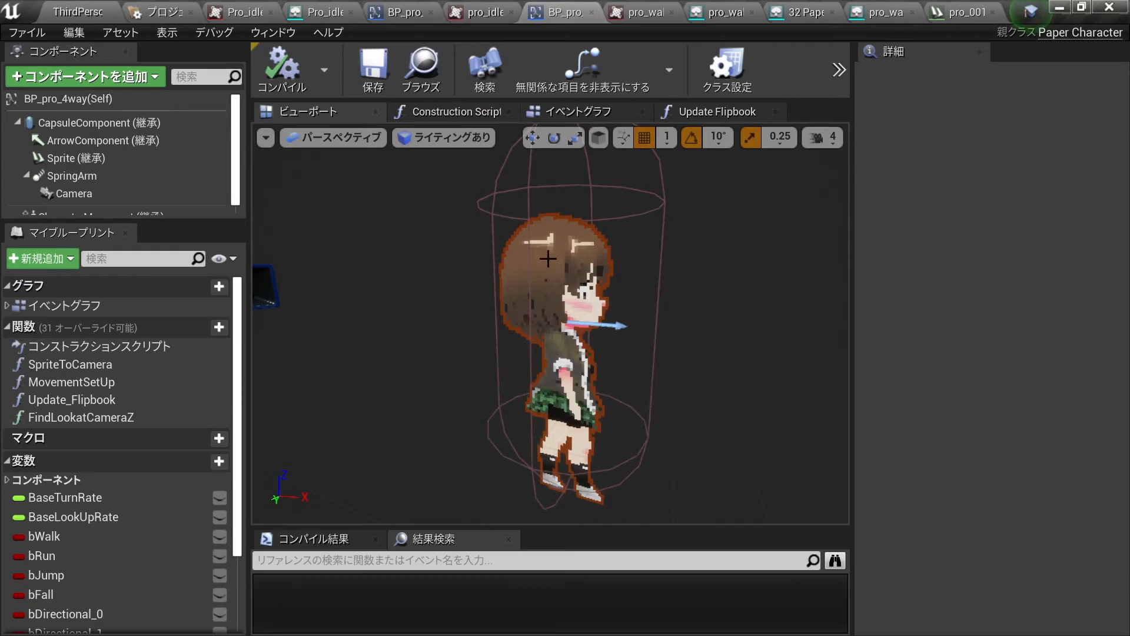
{"action": "left_click", "coordinate": [592, 110]}
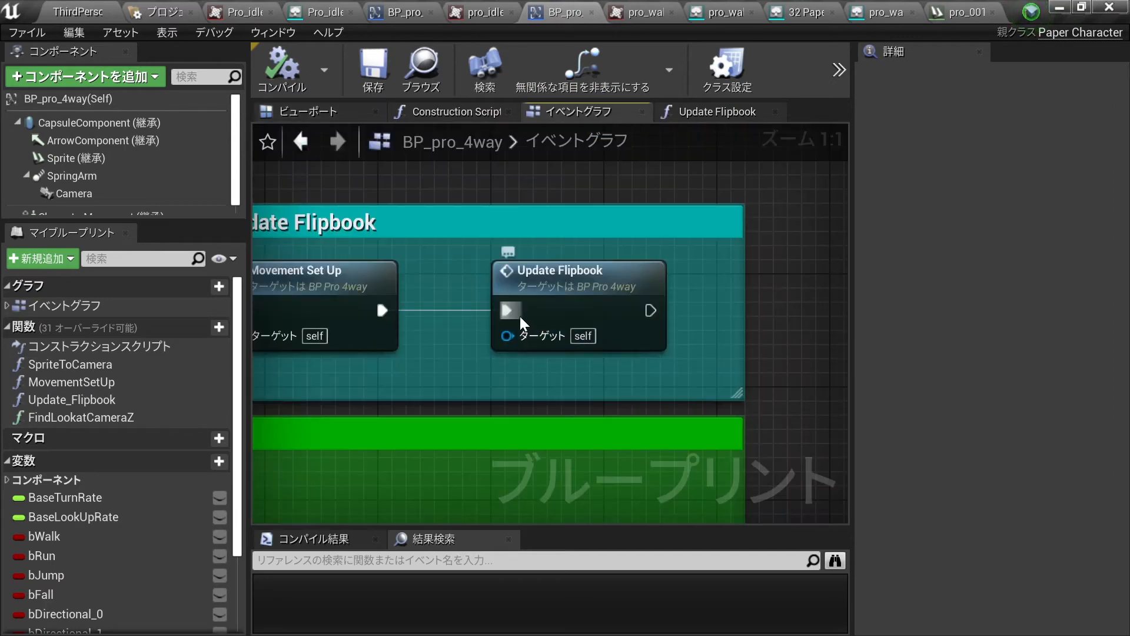
{"action": "double_click", "coordinate": [538, 290]}
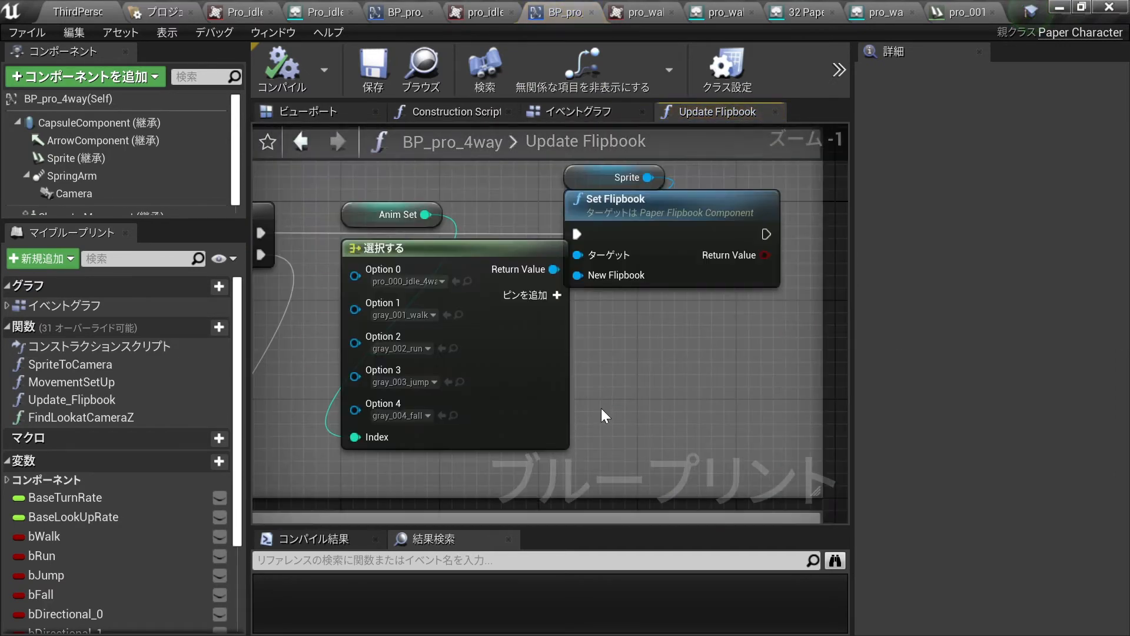
Examine how the Fall, Jump, Run and Walk branches set Anim Set and how the Select nodes choose each direction's flipbook
{"action": "right_click_drag", "start_coordinate": [548, 378], "coordinate": [729, 385]}
{"action": "scroll", "coordinate": [721, 383], "scroll_direction": "up", "scroll_amount": 1}
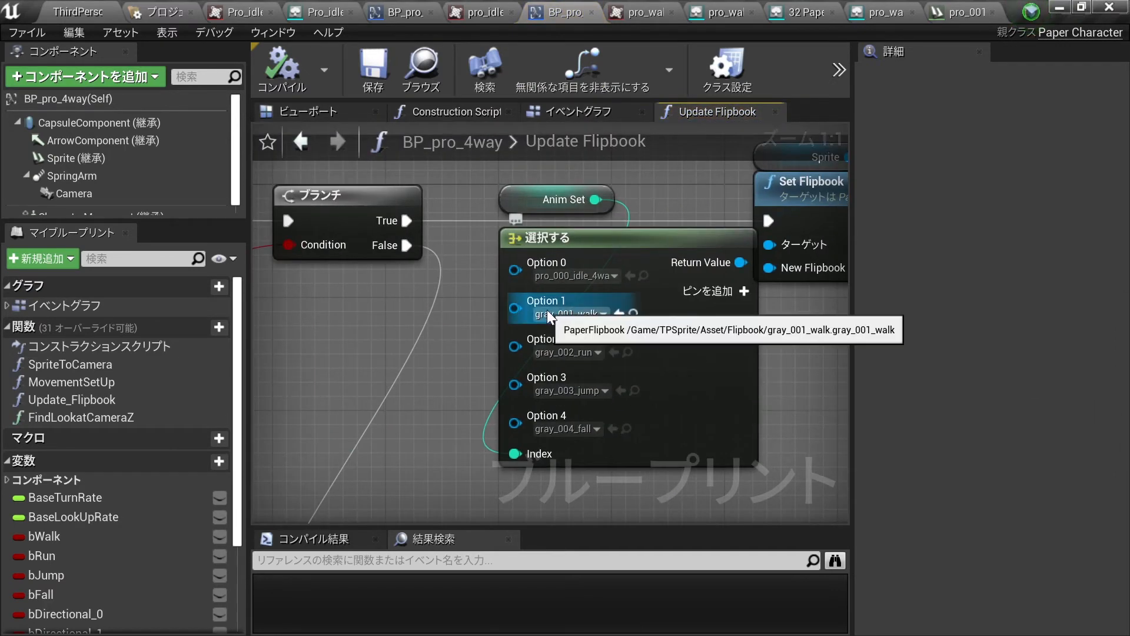
{"action": "scroll", "coordinate": [568, 329], "scroll_direction": "down", "scroll_amount": 5}
{"action": "right_click_drag", "start_coordinate": [344, 347], "coordinate": [630, 340]}
{"action": "scroll", "coordinate": [525, 350], "scroll_direction": "up", "scroll_amount": 2}
{"action": "right_click_drag", "start_coordinate": [525, 350], "coordinate": [677, 312]}
{"action": "scroll", "coordinate": [385, 286], "scroll_direction": "down", "scroll_amount": 4}
{"action": "scroll", "coordinate": [677, 312], "scroll_direction": "up", "scroll_amount": 5}
{"action": "right_click_drag", "start_coordinate": [514, 315], "coordinate": [620, 287]}
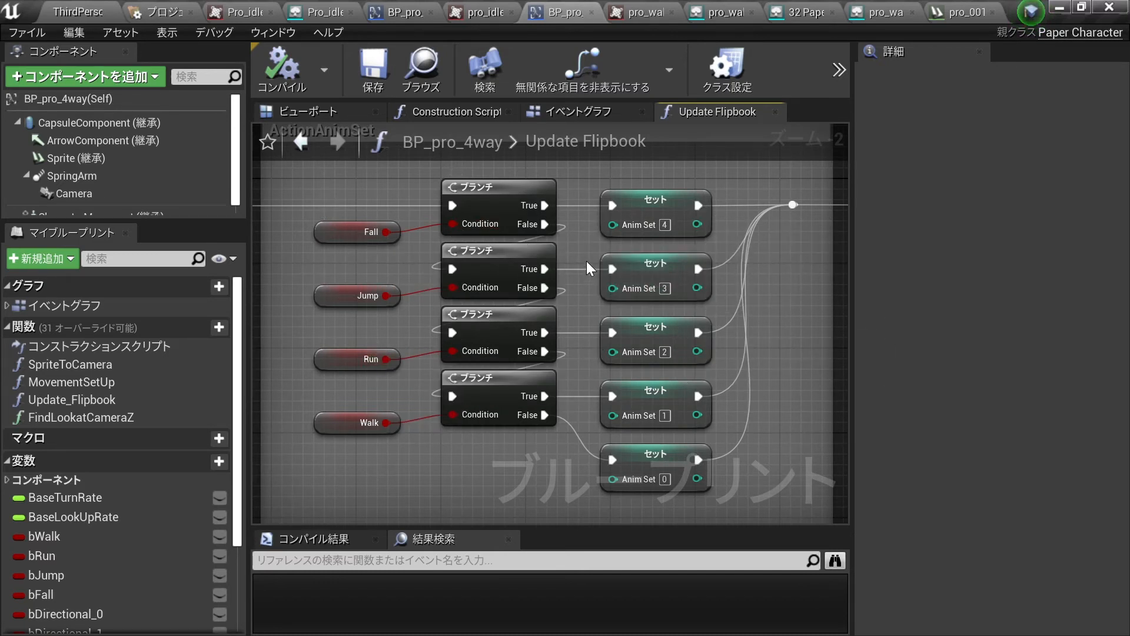
{"action": "scroll", "coordinate": [587, 263], "scroll_direction": "down", "scroll_amount": 2}
{"action": "scroll", "coordinate": [656, 287], "scroll_direction": "up", "scroll_amount": 1}
{"action": "right_click_drag", "start_coordinate": [698, 293], "coordinate": [432, 302]}
{"action": "scroll", "coordinate": [430, 307], "scroll_direction": "up", "scroll_amount": 2}
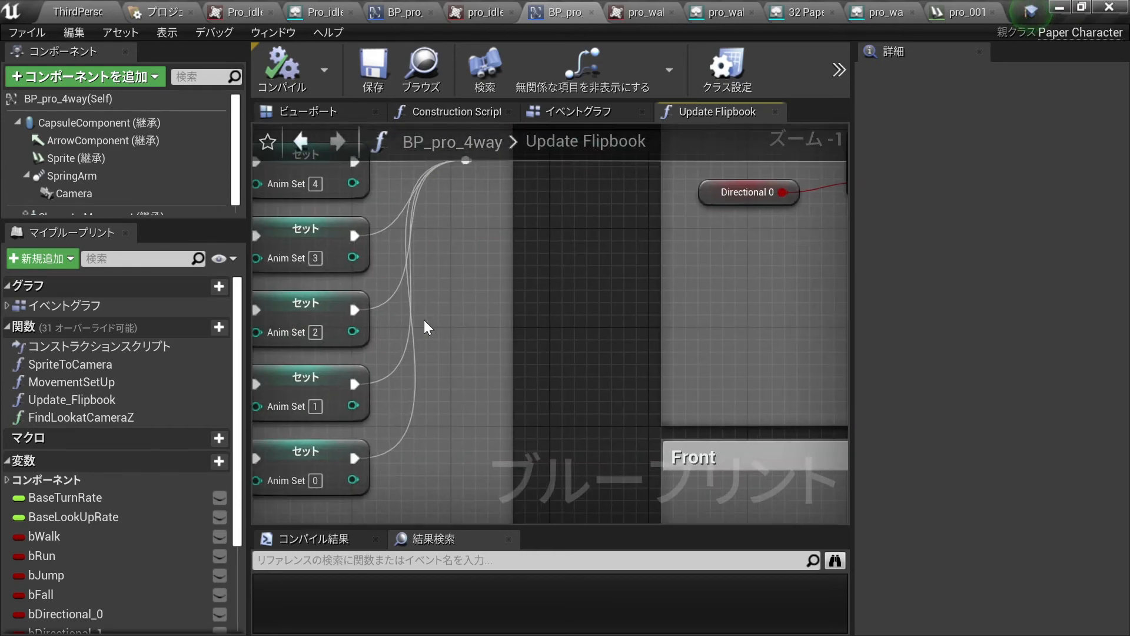
{"action": "right_click_drag", "start_coordinate": [687, 321], "coordinate": [482, 330]}
{"action": "right_click_drag", "start_coordinate": [768, 315], "coordinate": [353, 318]}
{"action": "scroll", "coordinate": [353, 318], "scroll_direction": "up", "scroll_amount": 1}
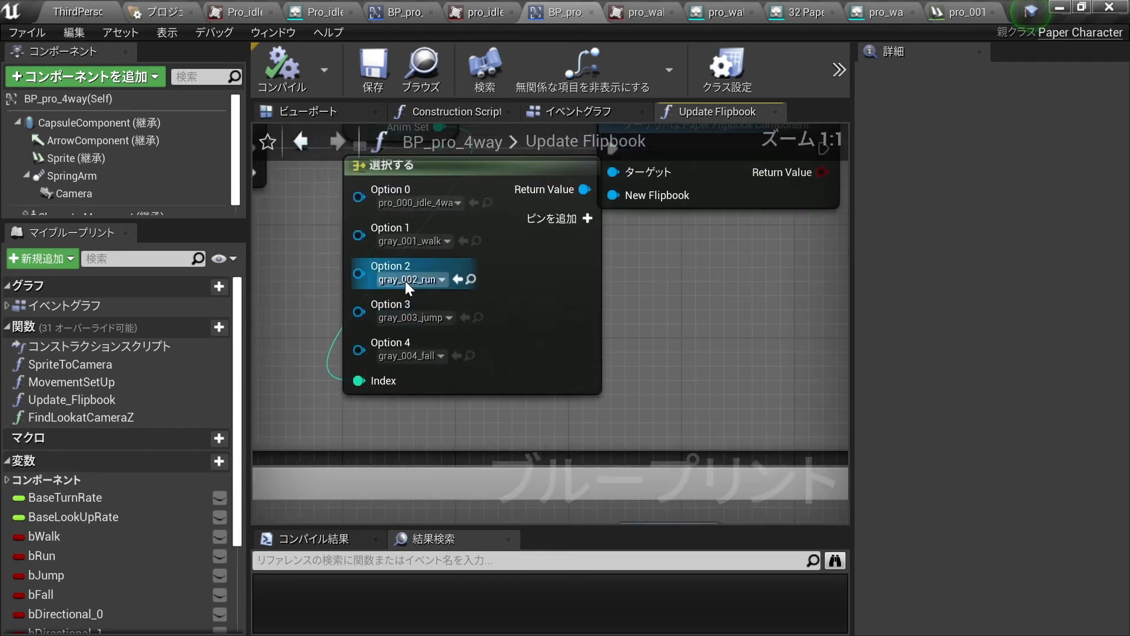
{"action": "right_click_drag", "start_coordinate": [377, 270], "coordinate": [515, 320]}
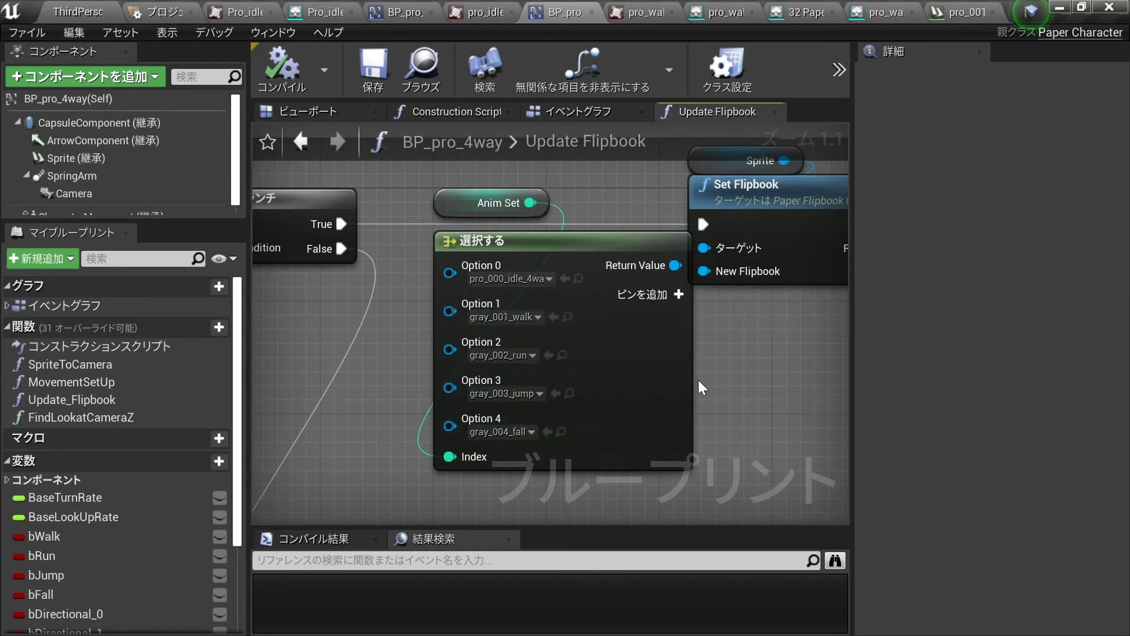
Set Option 1 of the Directional 0 Select node to the flipbook pro_001_walk_4way
{"action": "left_click", "coordinate": [523, 316]}
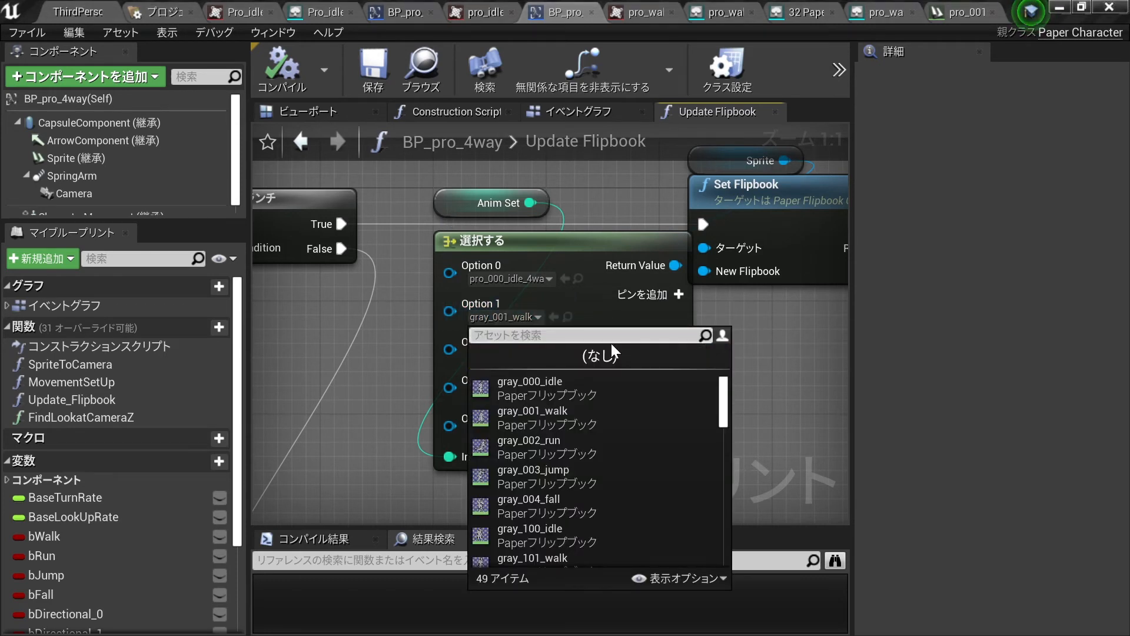
{"action": "type", "text": "001"}
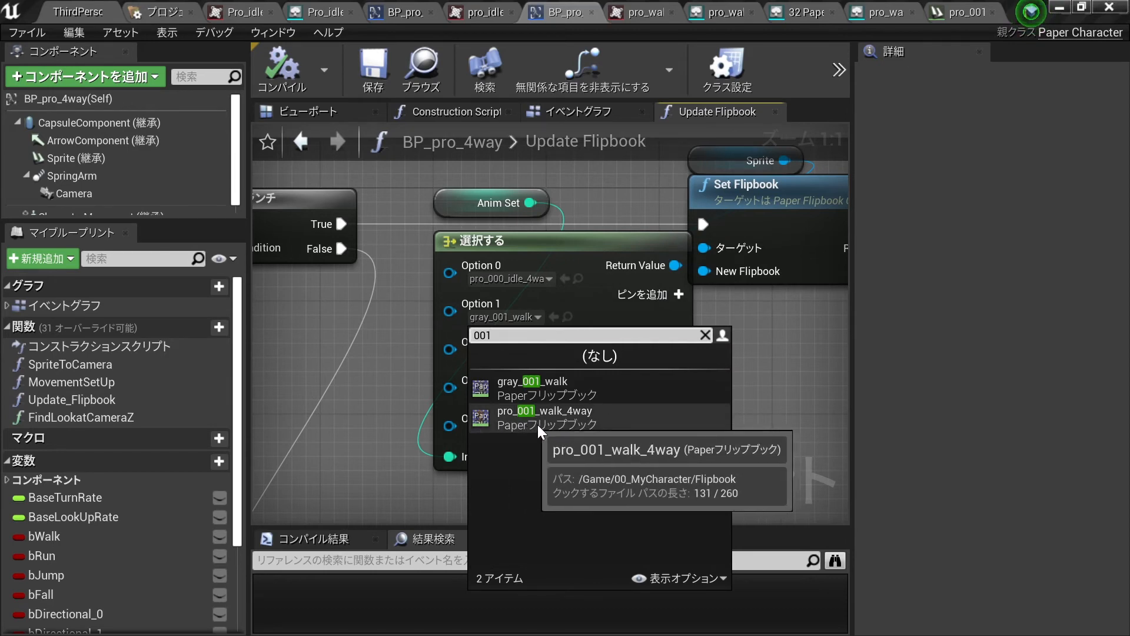
{"action": "left_click", "coordinate": [552, 422]}
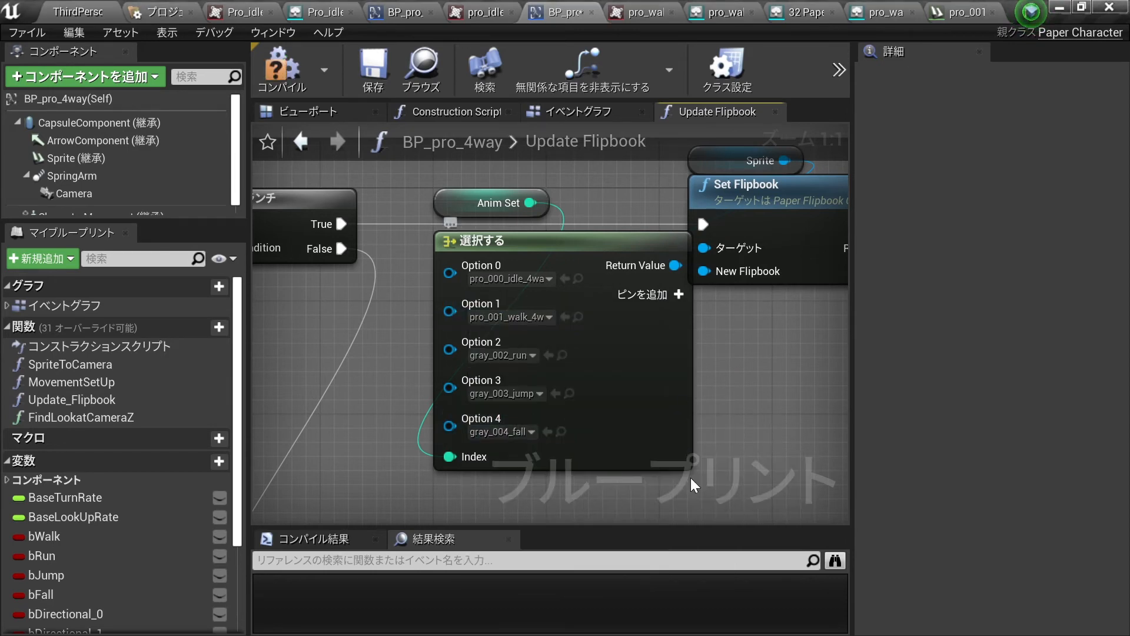
Set Option 1 of the Front direction's Select node to the flipbook pro_101_walk_4way1
{"action": "right_click_drag", "start_coordinate": [718, 492], "coordinate": [711, 453]}
{"action": "left_click", "coordinate": [481, 246]}
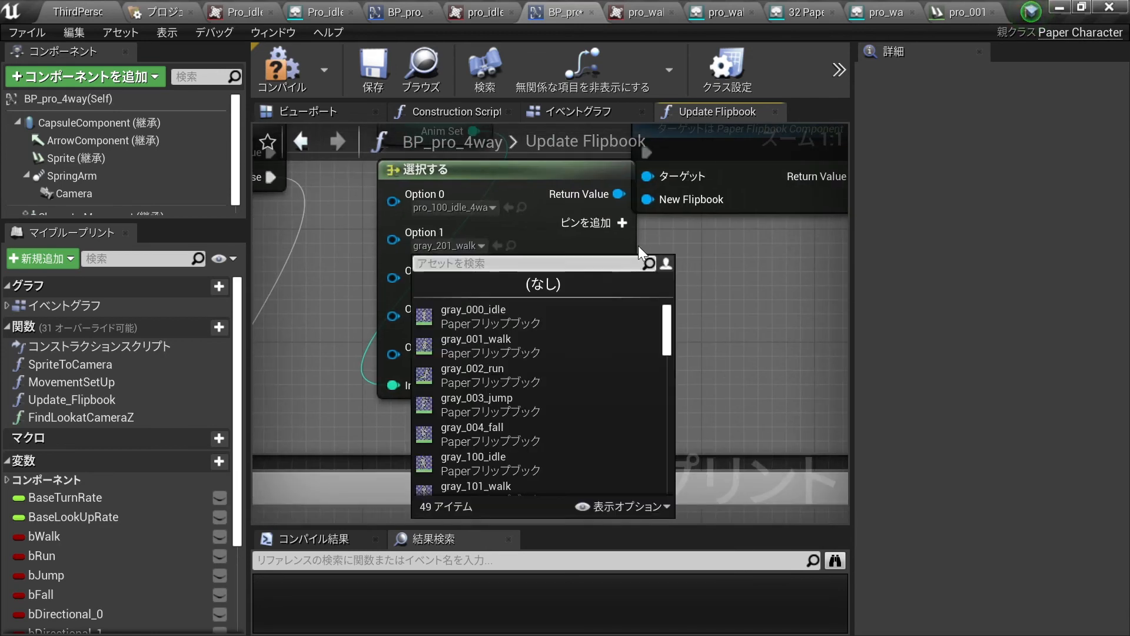
{"action": "type", "text": "101"}
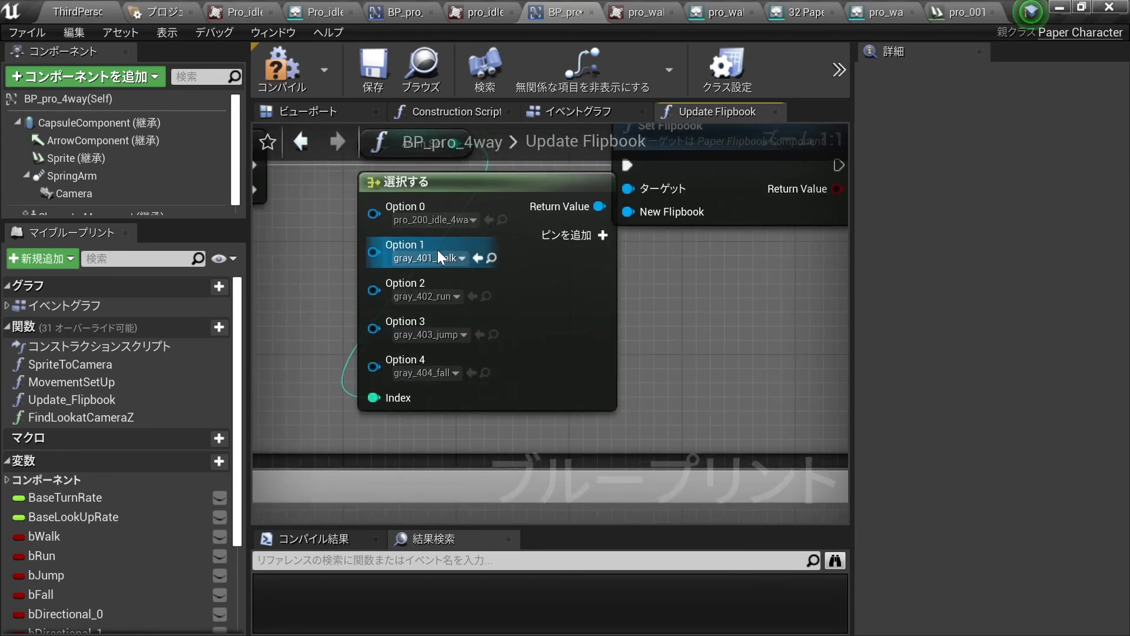
Set Option 1 to pro_201_walk_4way on the Select node above the Back group and pro_301_walk_4way on Back's, and save the compiled blueprint
{"action": "left_click", "coordinate": [441, 257]}
{"action": "left_click", "coordinate": [752, 429]}
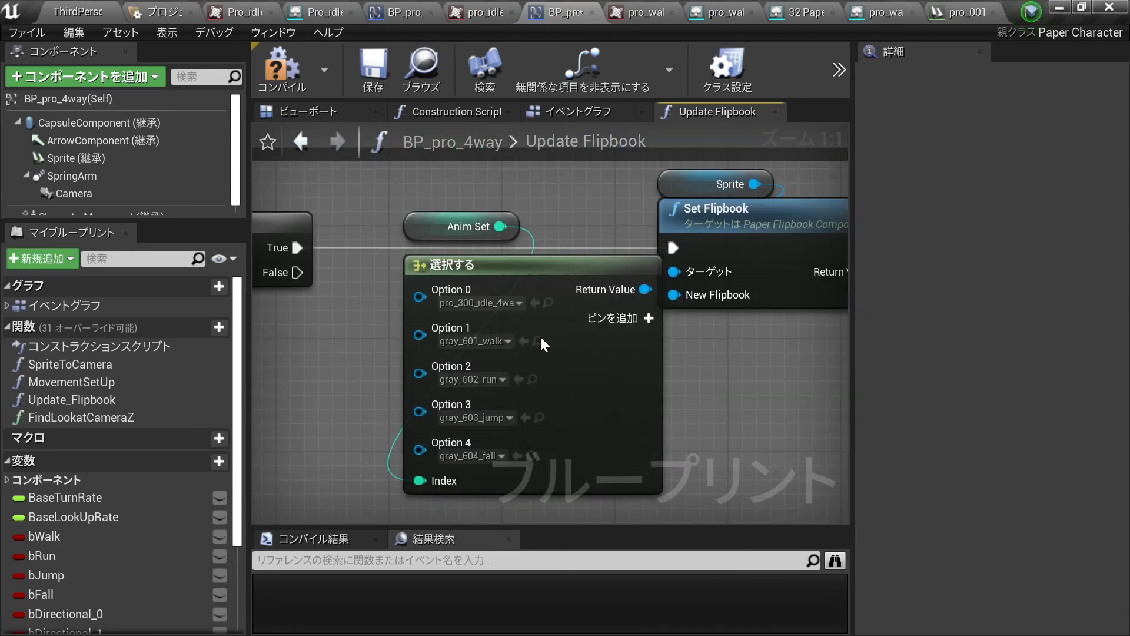
{"action": "left_click", "coordinate": [490, 341]}
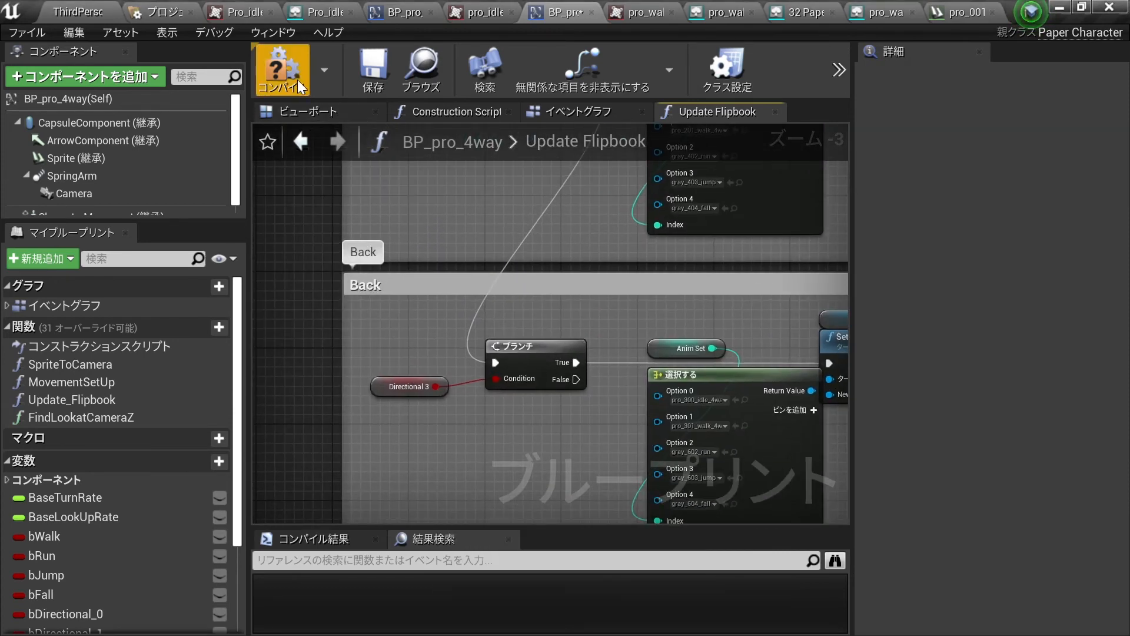
{"action": "left_click", "coordinate": [363, 62]}
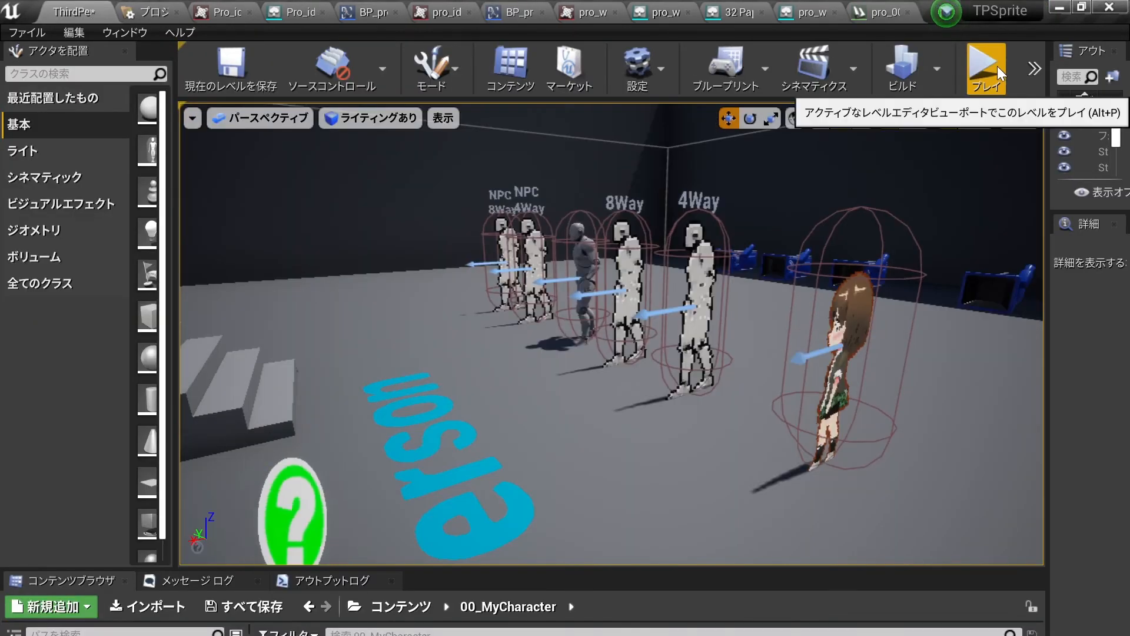
Play the level and move the character forward, backward and sideways to check the walk flipbook for each direction
{"action": "left_click", "coordinate": [999, 72]}
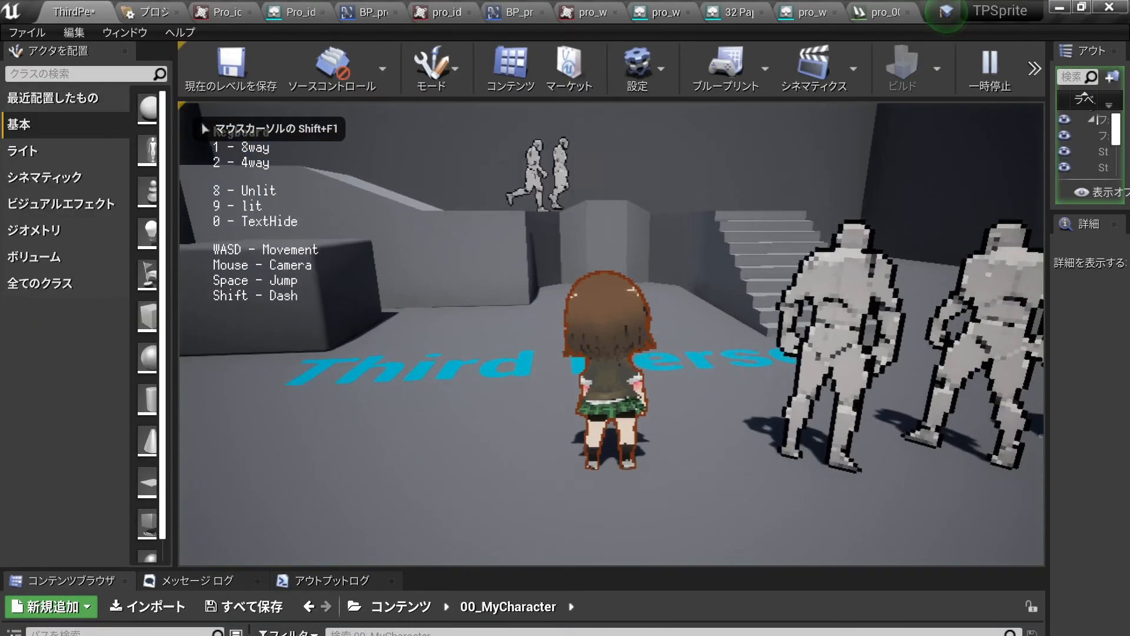
{"action": "key", "text": "s"}
{"action": "key", "text": "w"}
{"action": "key", "text": "s"}
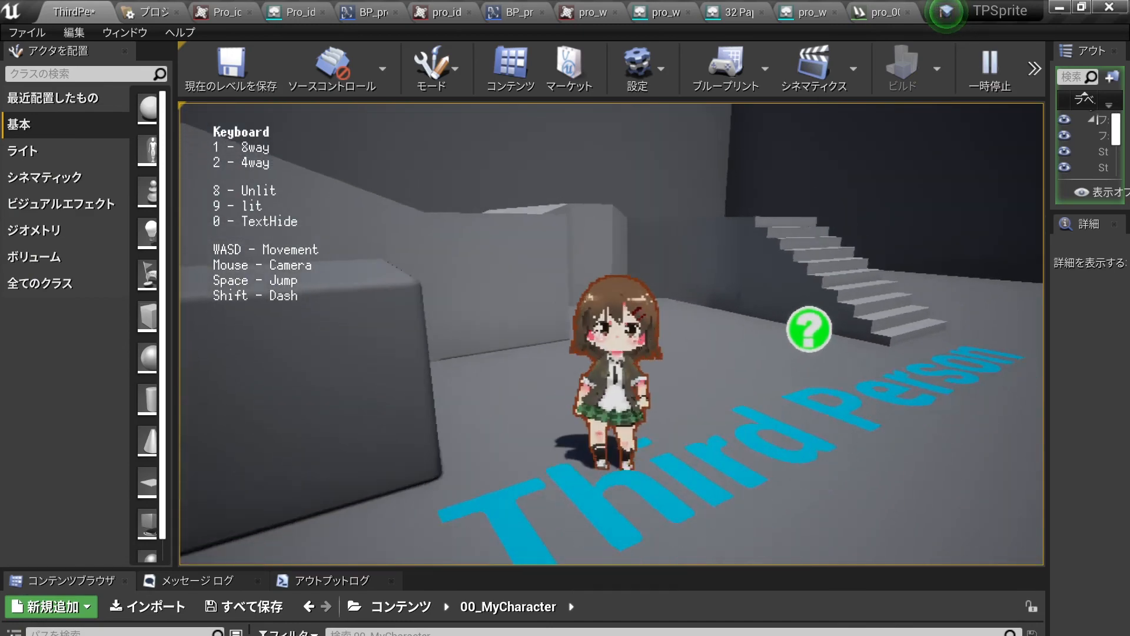
{"action": "key", "text": "a"}
{"action": "key", "text": "w"}
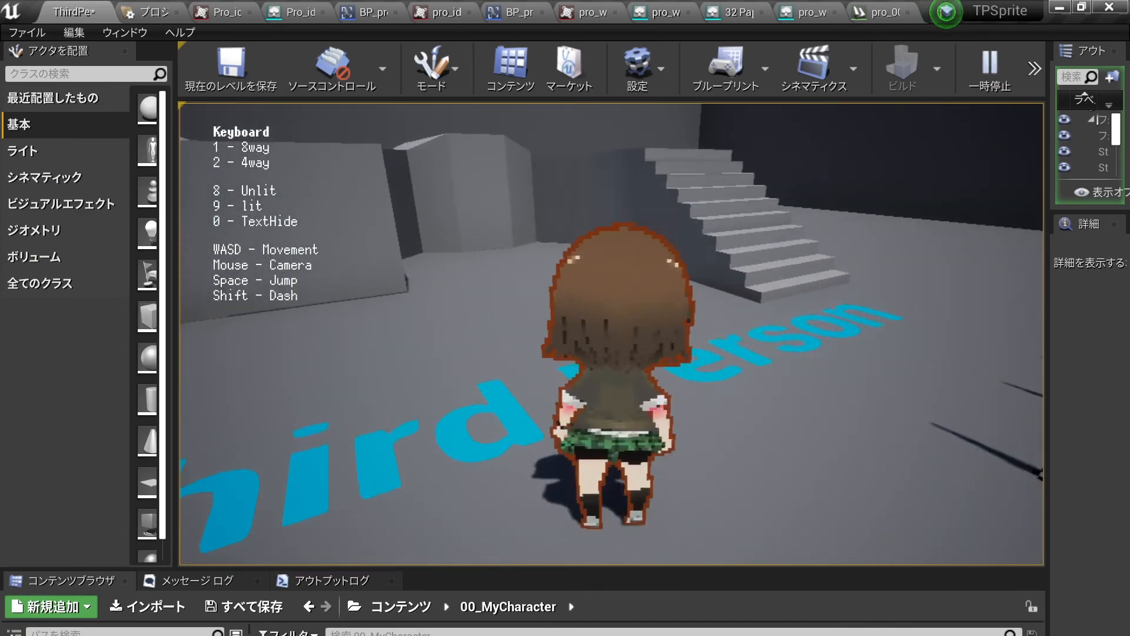
{"action": "key", "text": "space"}
{"action": "key", "text": "d"}
{"action": "key", "text": "shift+s"}
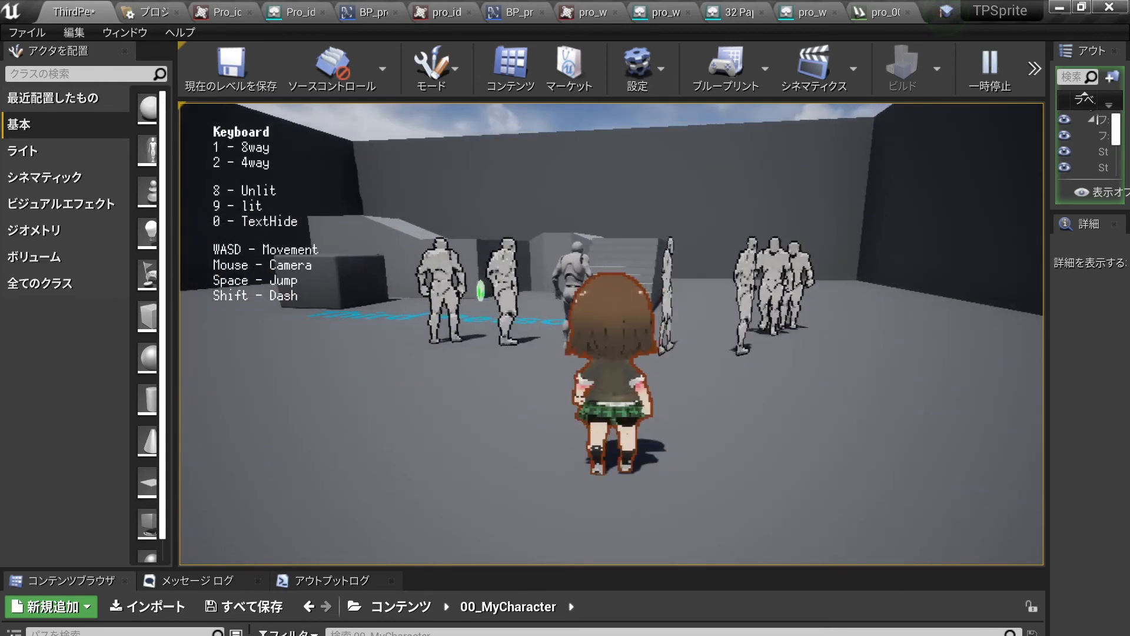
{"action": "key", "text": "d"}
{"action": "key", "text": "a"}
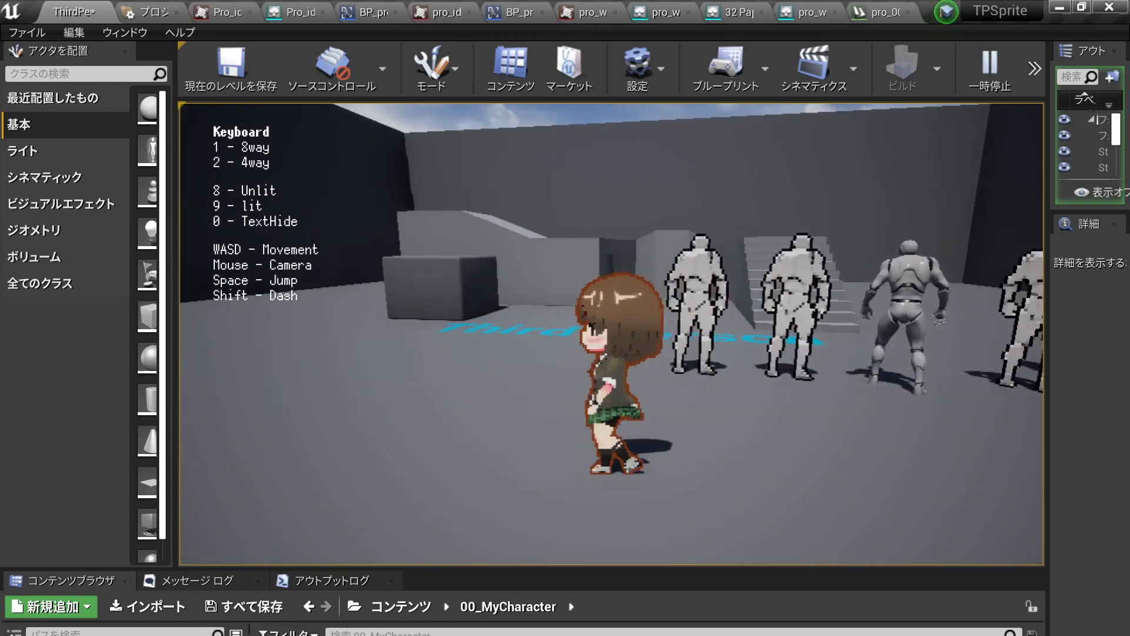
{"action": "key", "text": "w"}
{"action": "key", "text": "d"}
{"action": "key", "text": "a"}
{"action": "key", "text": "d"}
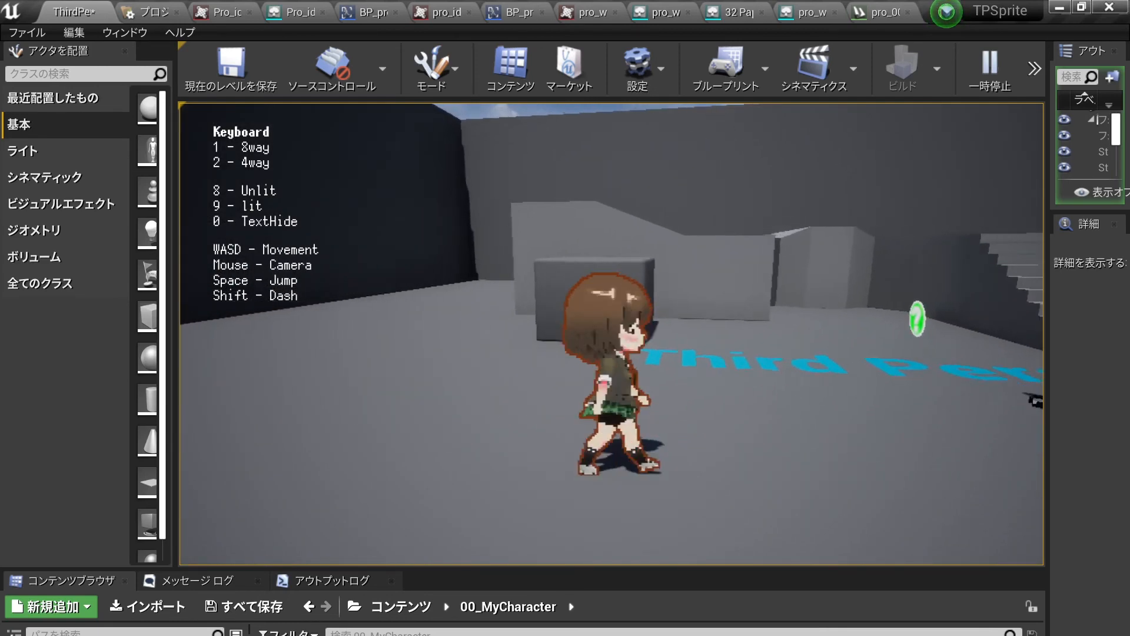
{"action": "key", "text": "a"}
{"action": "key", "text": "s"}
{"action": "key", "text": "a"}
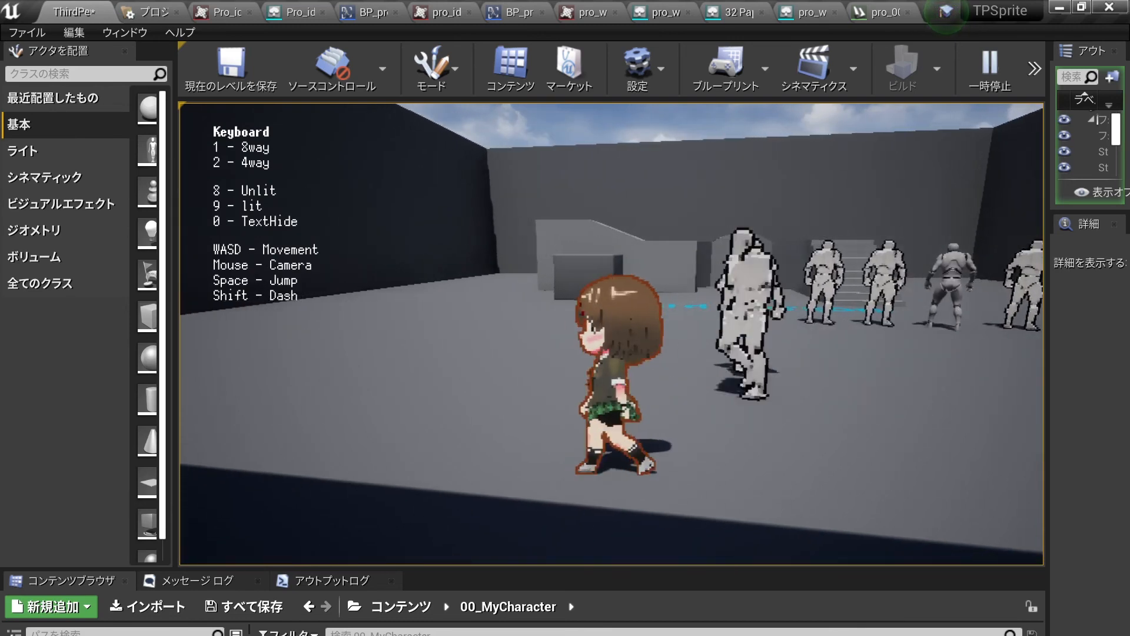
Walk the character across the level and over the raised blocks to check the back-view walk animation
{"action": "key", "text": "w"}
{"action": "key", "text": "a"}
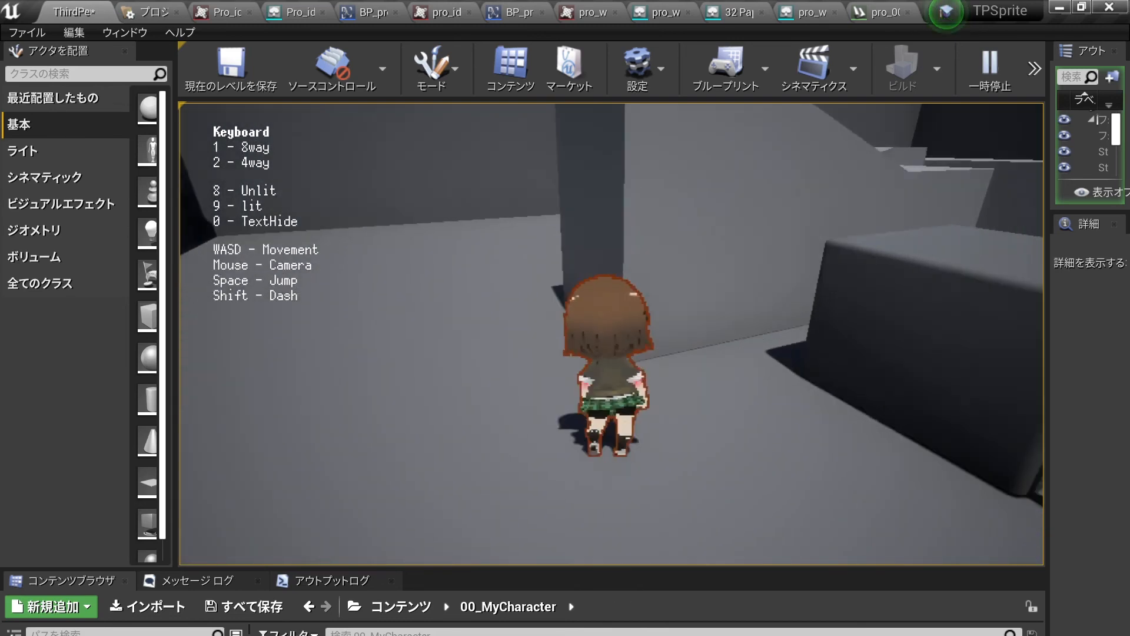
{"action": "key", "text": "w"}
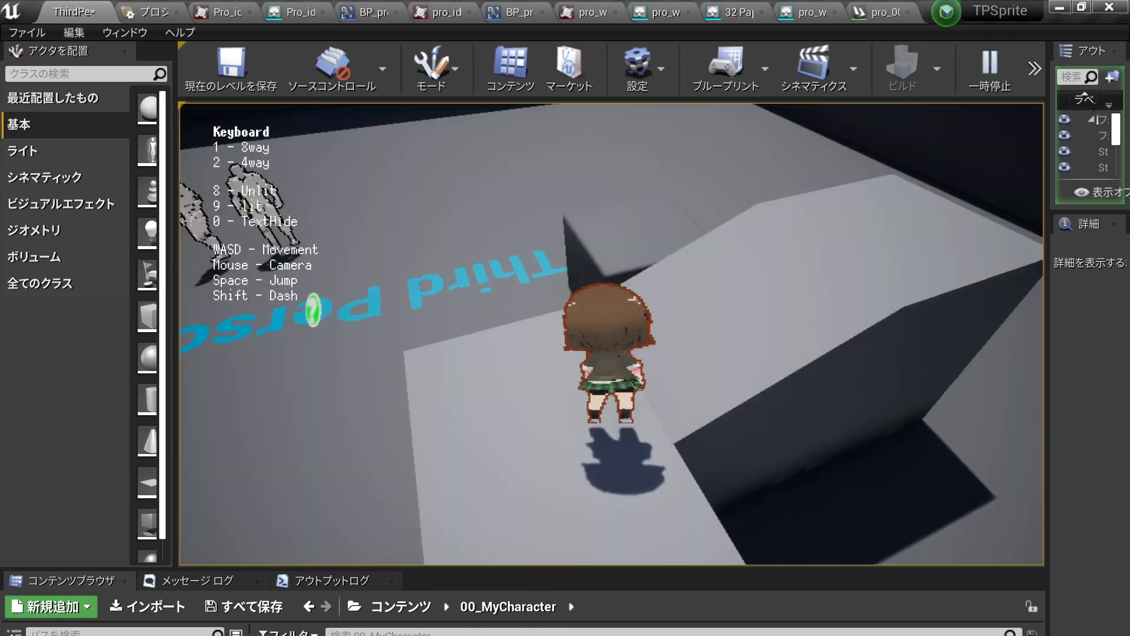
{"action": "key", "text": "w"}
{"action": "key", "text": "w"}
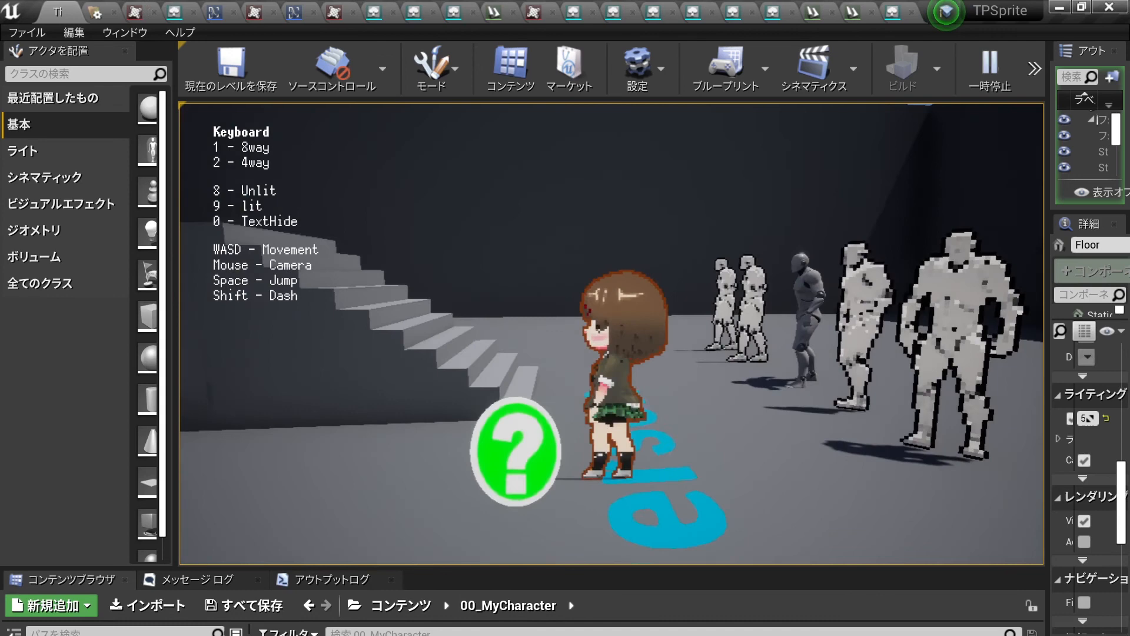
Run the character forward, sideways and backward through the level to check the run animation in each direction
{"action": "key", "text": "w"}
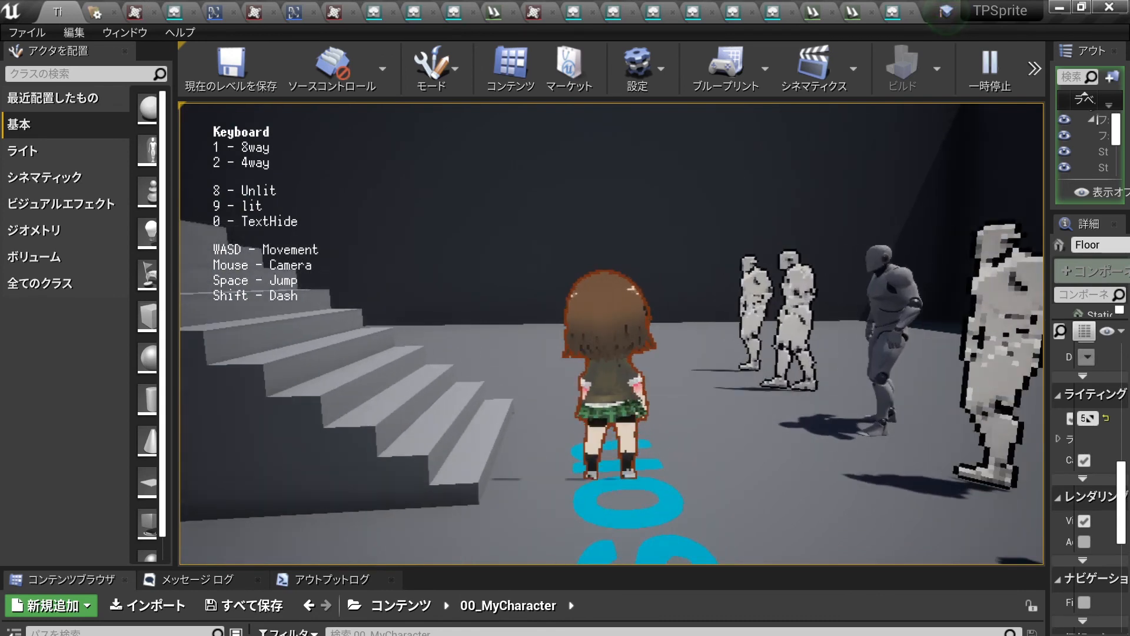
{"action": "key", "text": "a"}
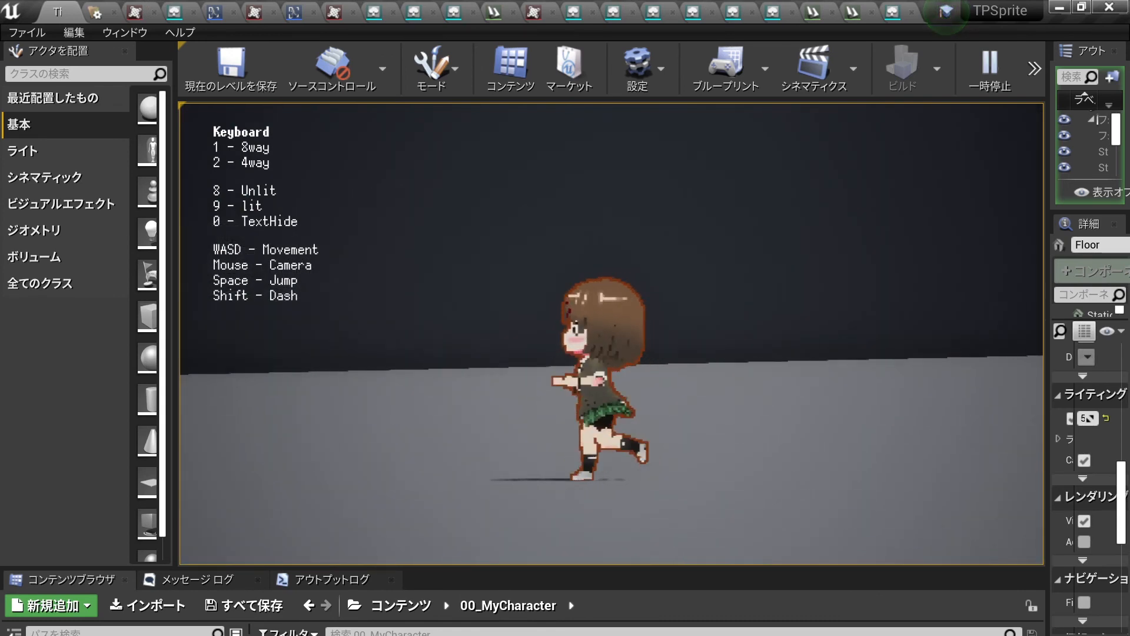
{"action": "key", "text": "s"}
{"action": "key", "text": "d"}
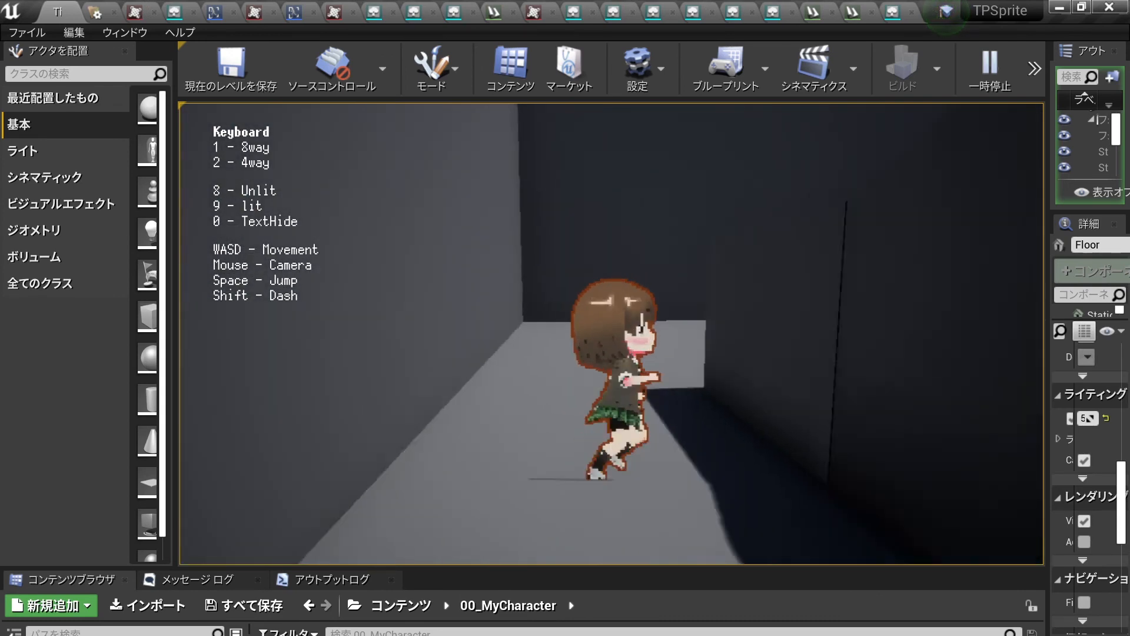
{"action": "key", "text": "s"}
{"action": "key", "text": "a"}
{"action": "key", "text": "w"}
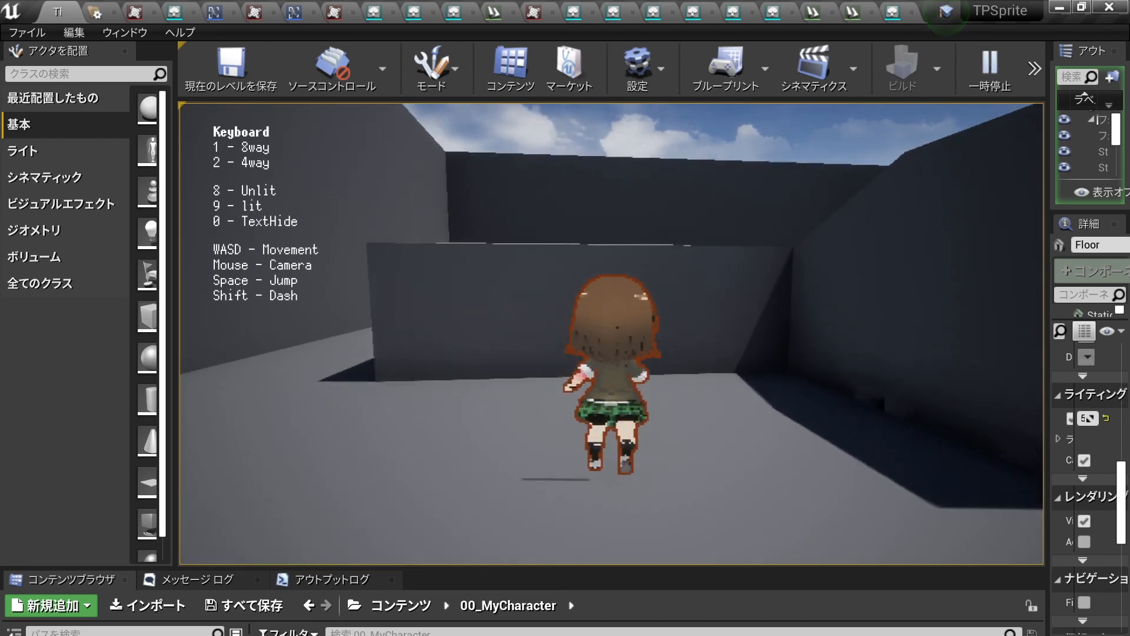
Jump the character over the blocks in different directions to check its jump and fall animations
{"action": "key", "text": "d"}
{"action": "key", "text": "space"}
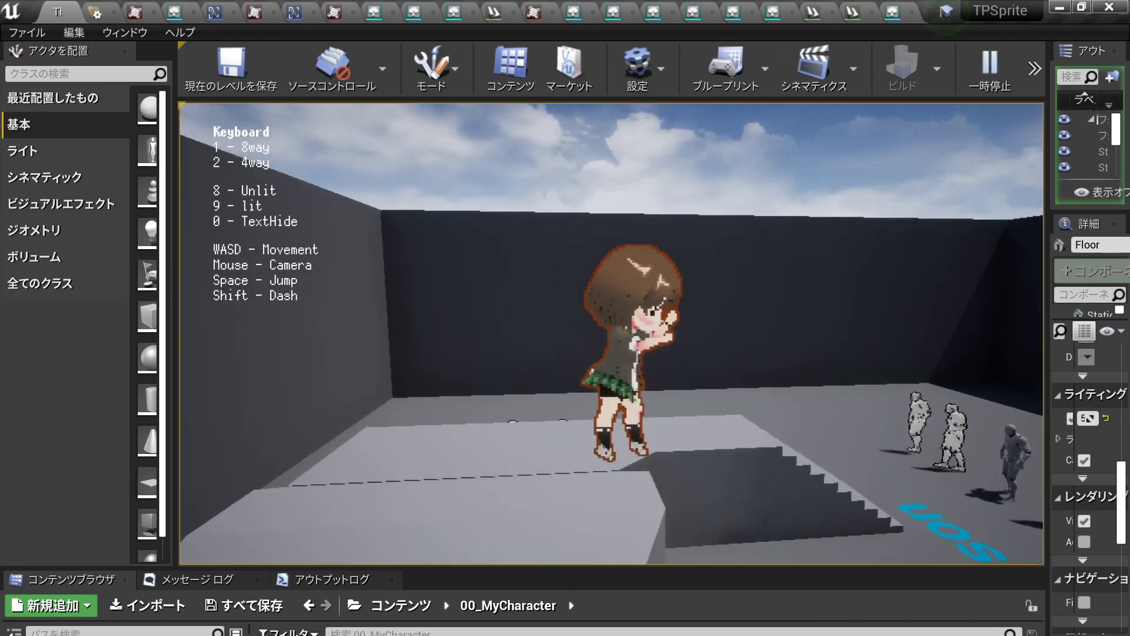
{"action": "key", "text": "d"}
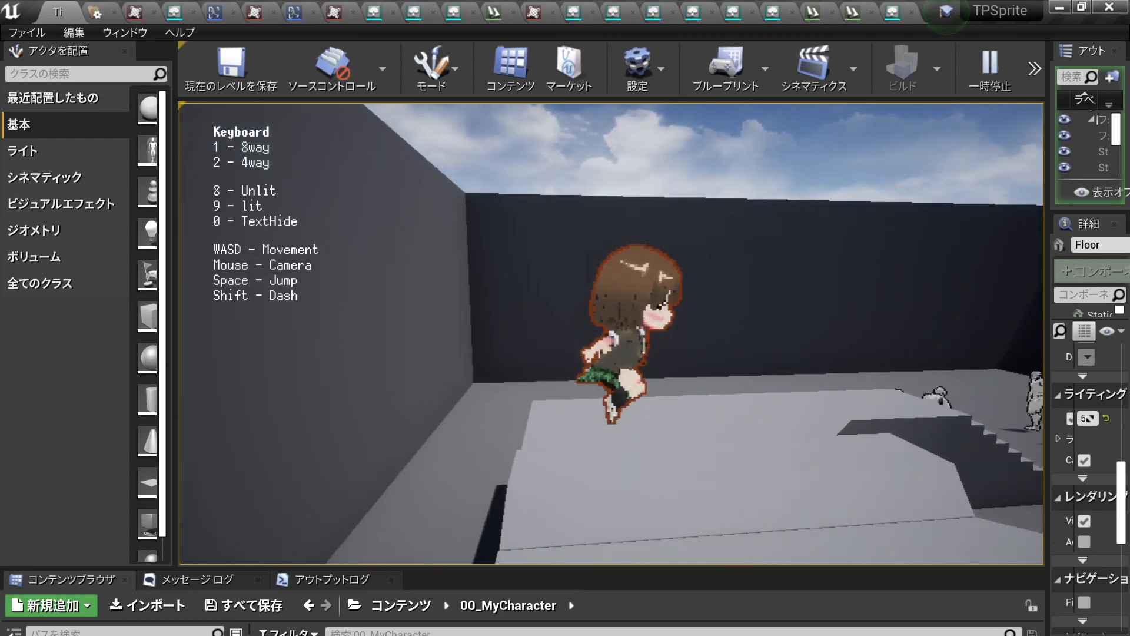
{"action": "key", "text": "d"}
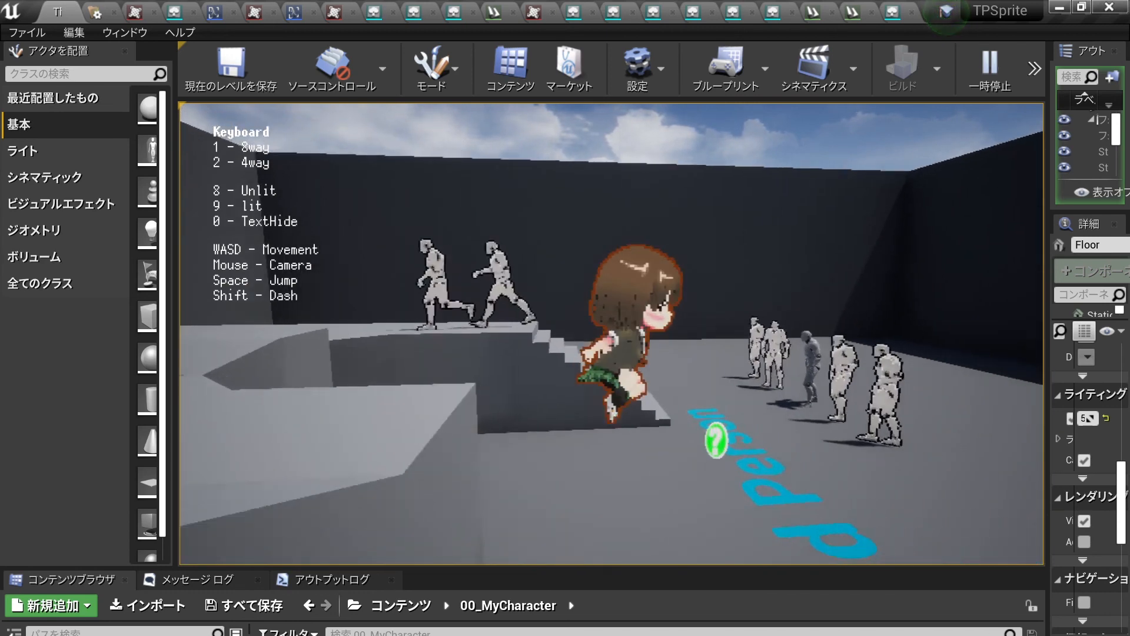
{"action": "key", "text": "s"}
{"action": "key", "text": "d"}
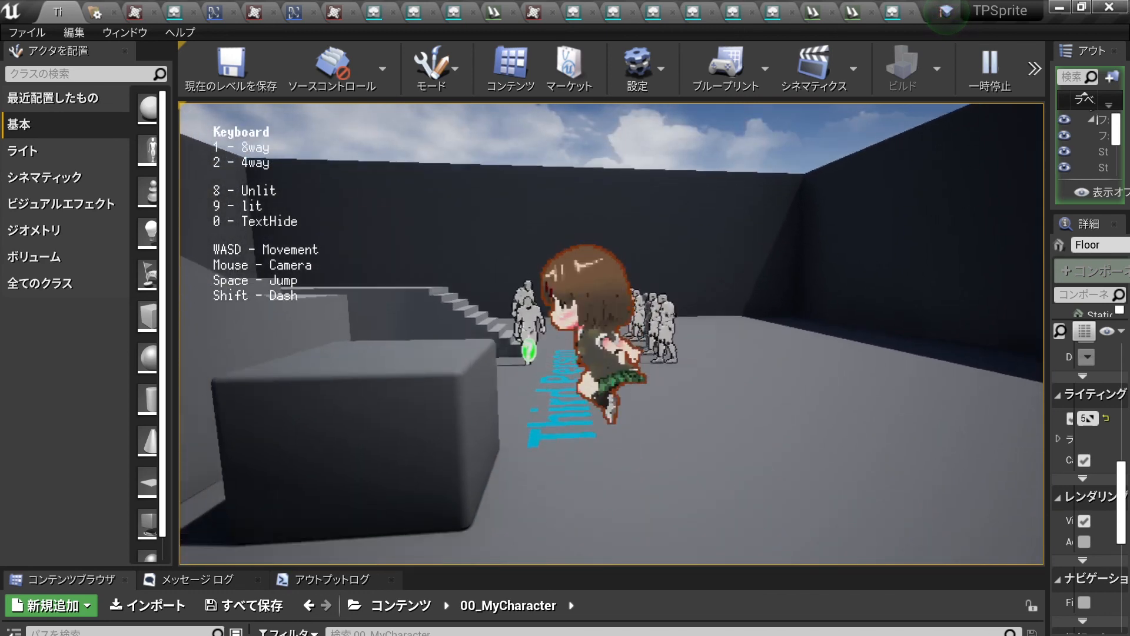